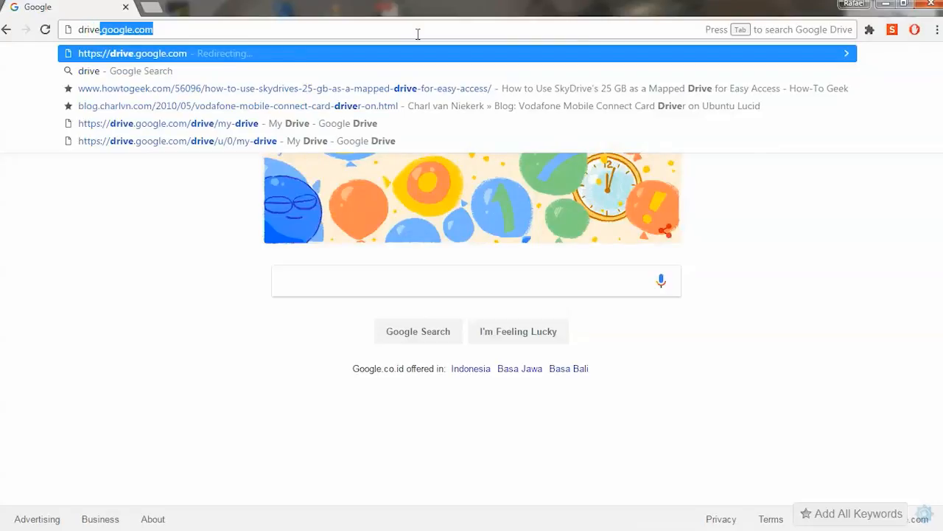
Step: Open drive.google.com and create a new blank Google Sheets spreadsheet
key("Return")
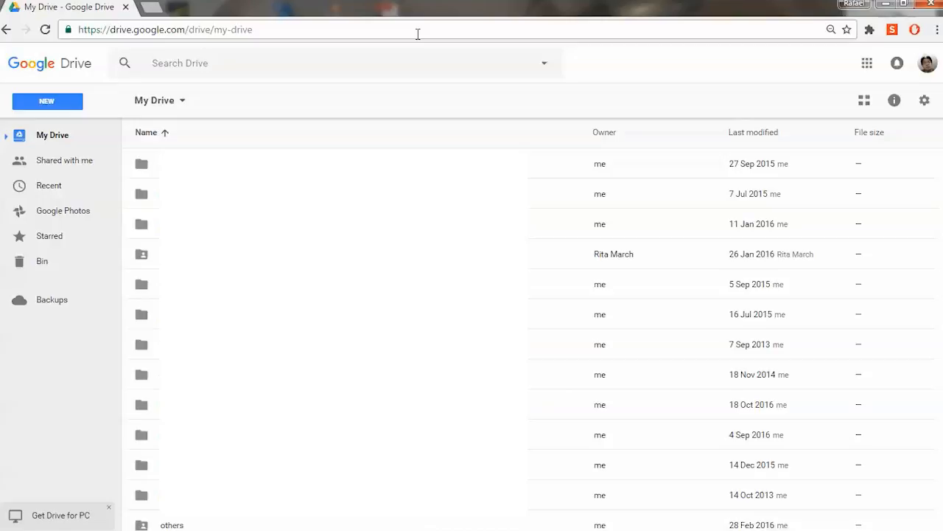
left_click(71, 105)
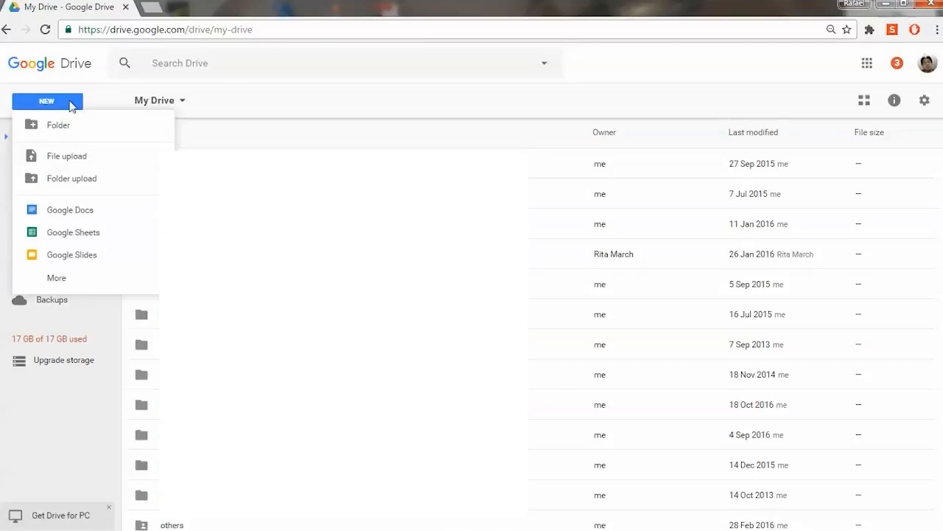
left_click(112, 247)
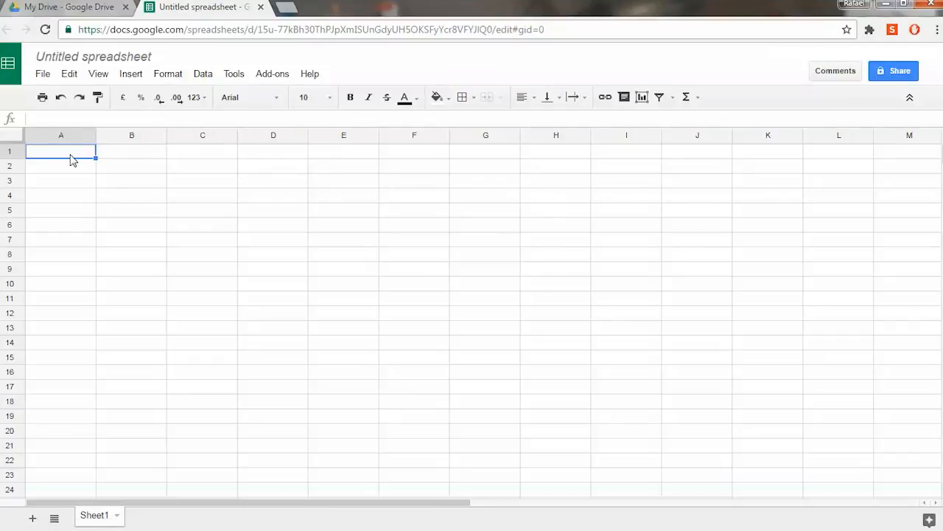
Step: Rename the spreadsheet as "import kurs" and enter the label "url:" in cell A1
left_click(62, 57)
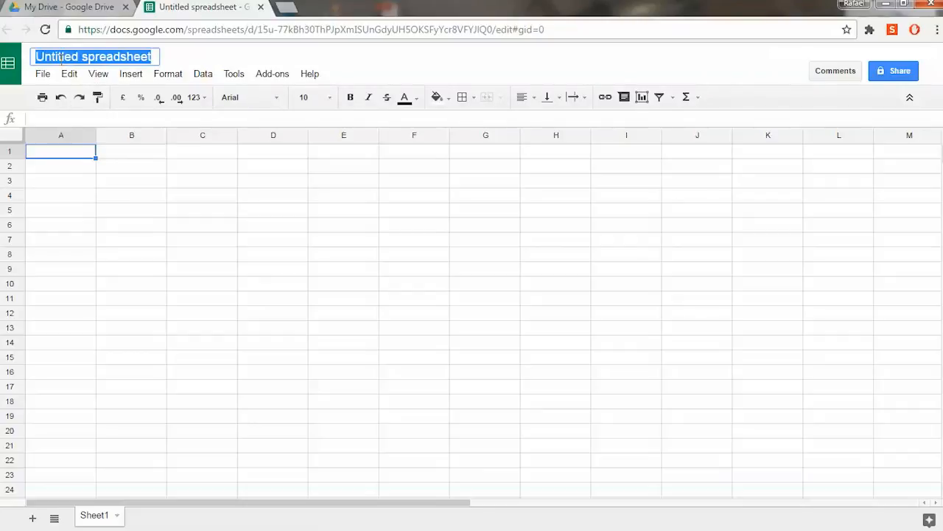
type("import")
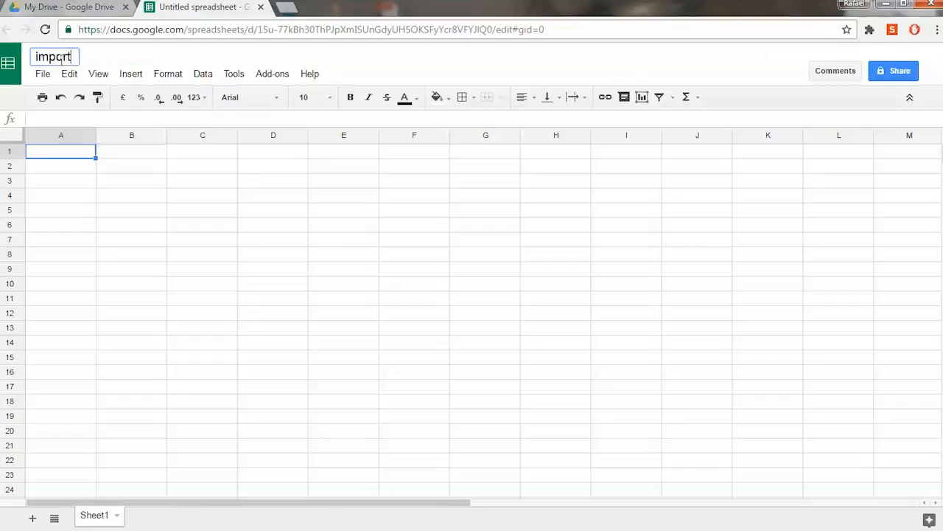
type(" kurs")
key("Return")
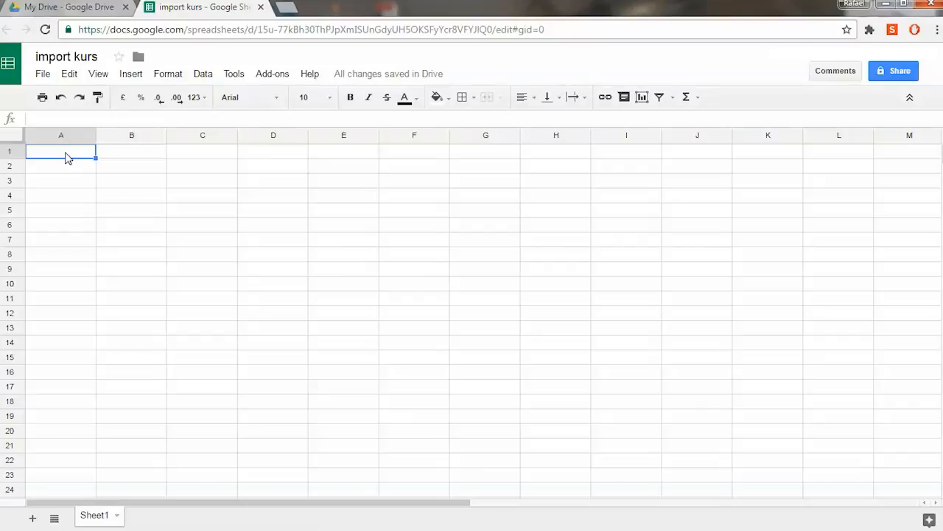
type("url:")
left_click(146, 157)
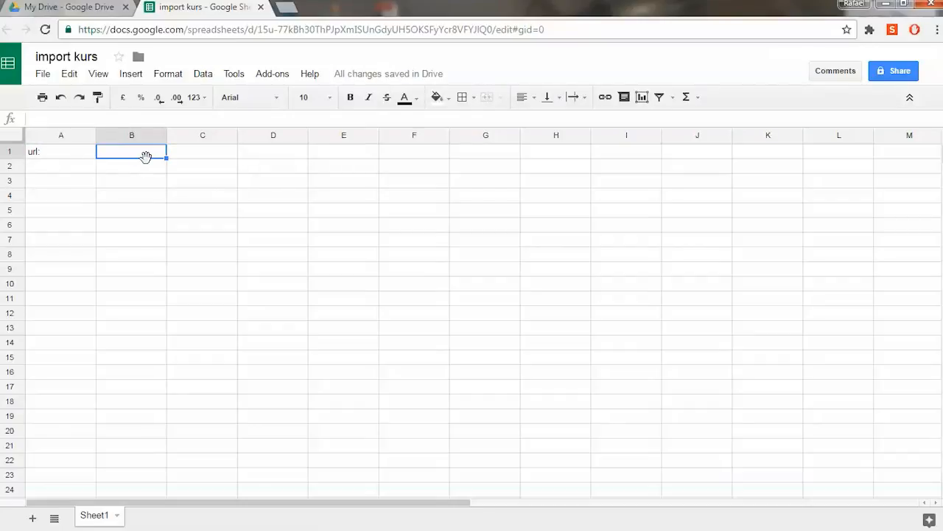
left_click(294, 11)
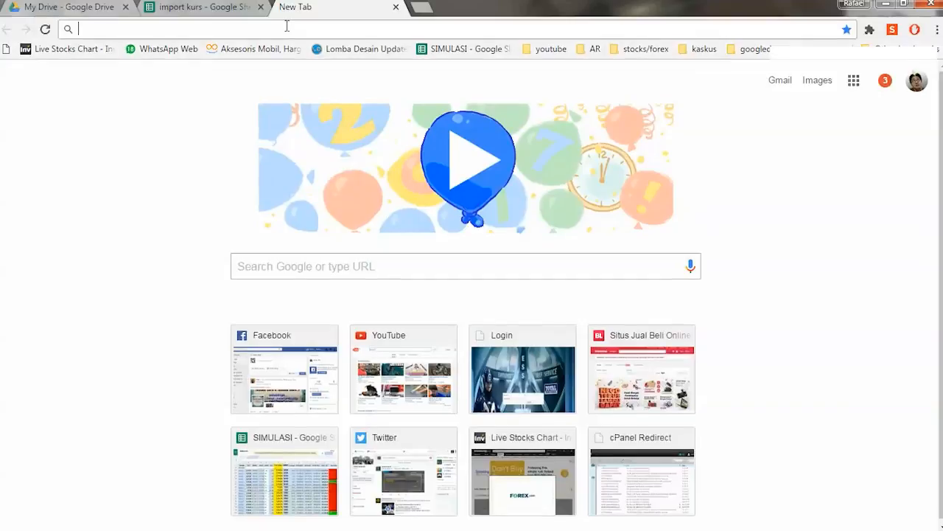
type("www.")
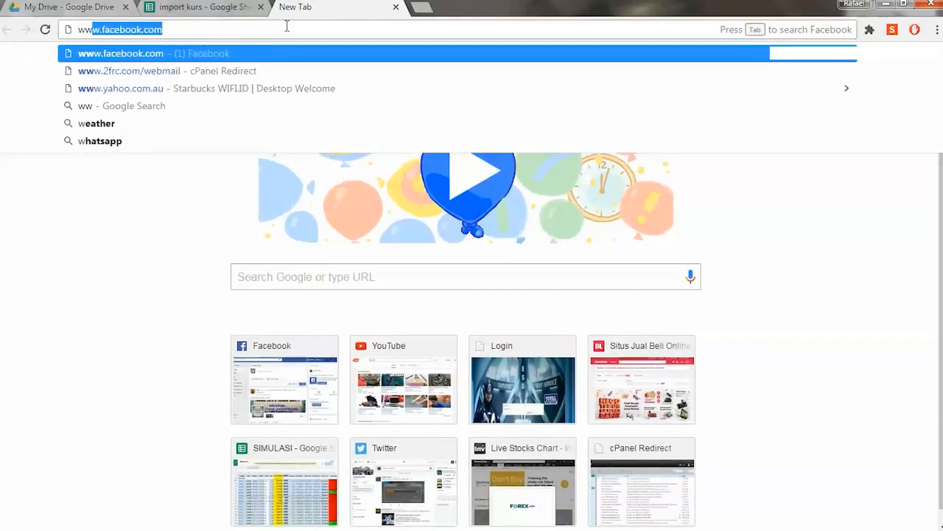
type("k")
key("BackSpace")
key("BackSpace")
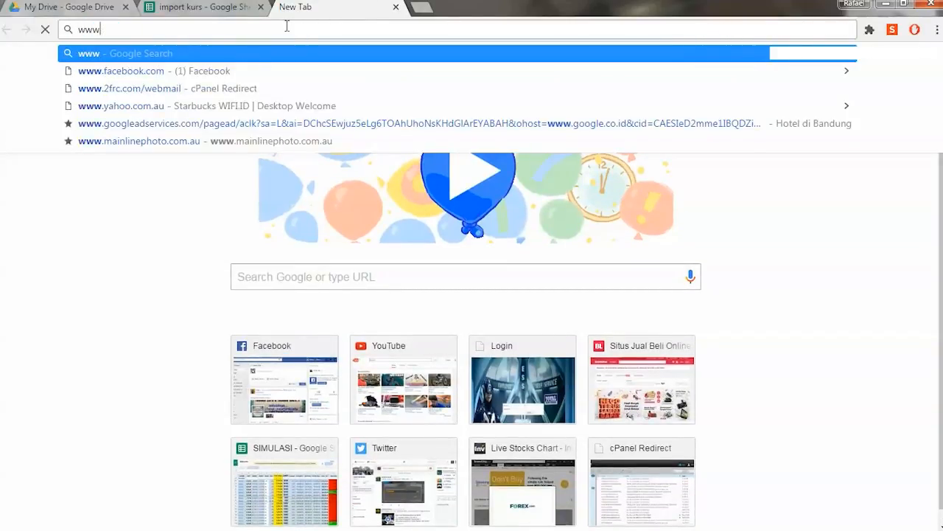
type(".kl")
key("Return")
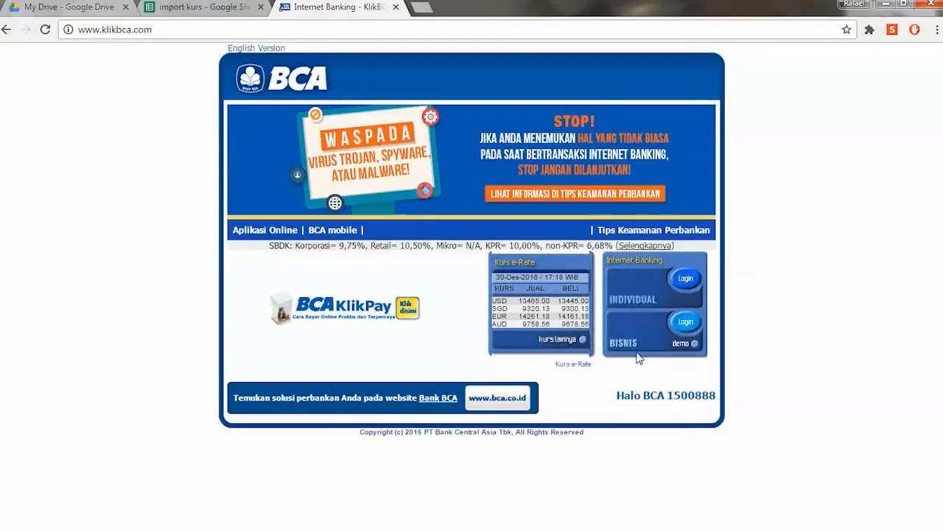
left_click_drag(518, 301, 565, 303)
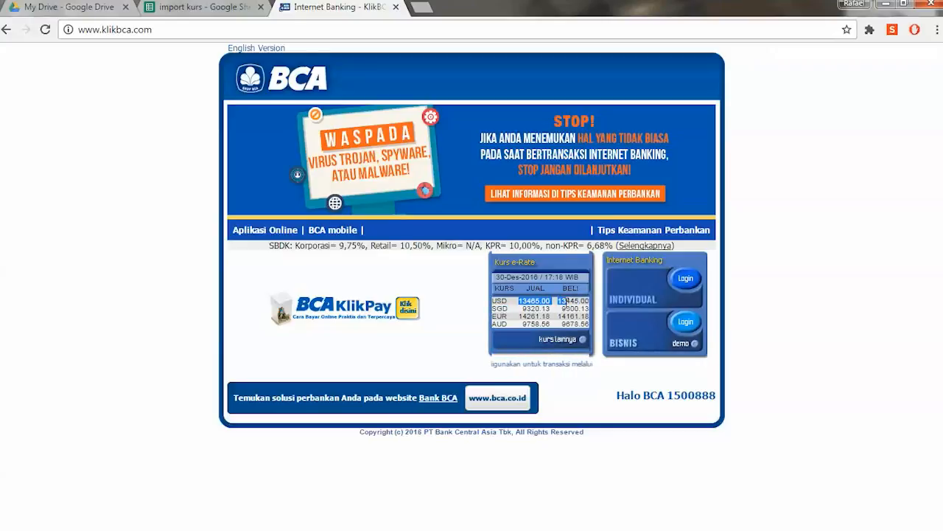
left_click(551, 308)
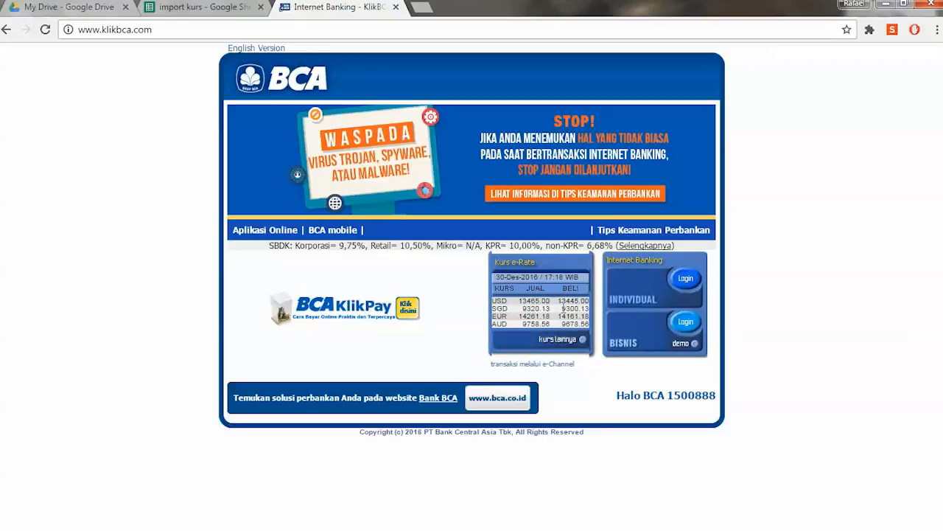
Step: Copy the address of the BCA site and paste it into cell B1 of the import kurs spreadsheet
left_click(162, 8)
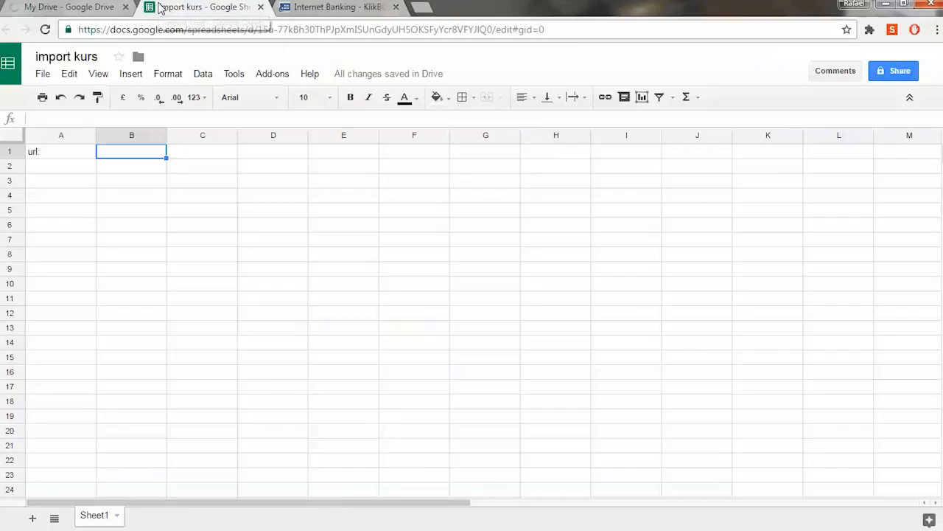
left_click(319, 8)
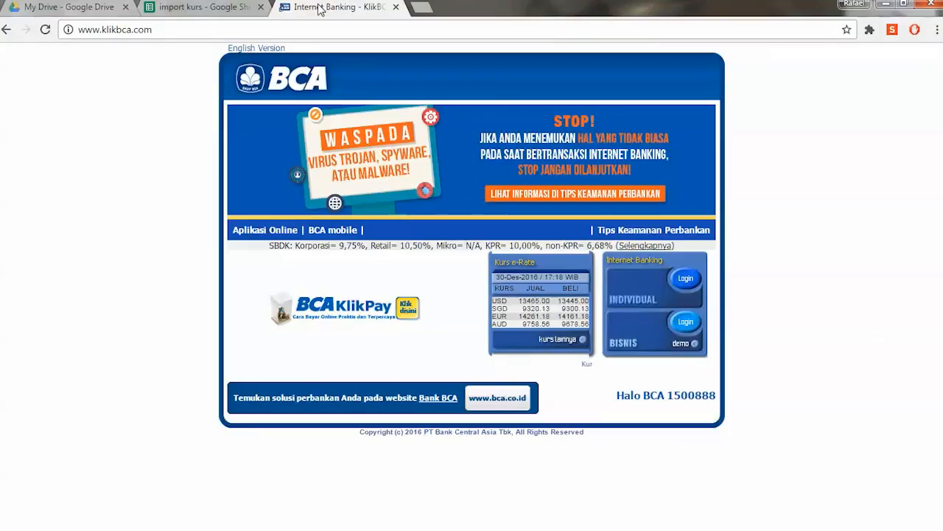
left_click(151, 9)
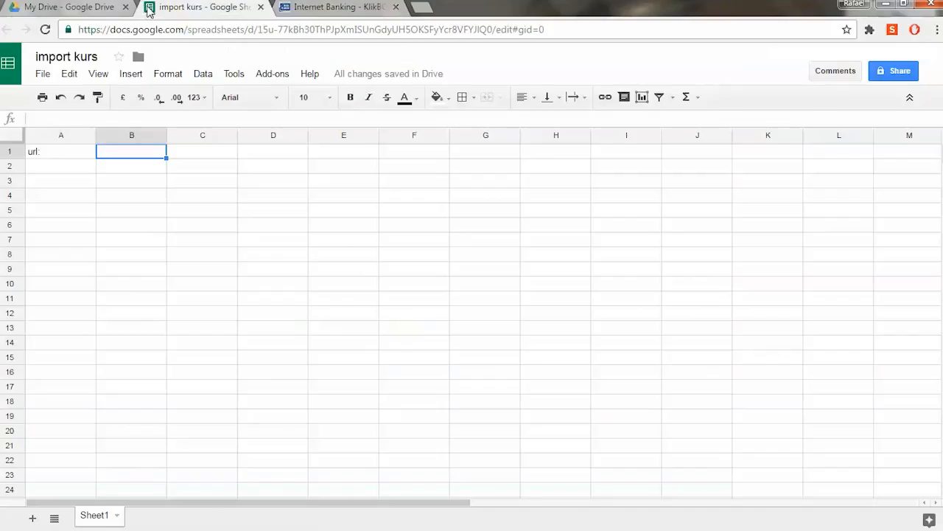
left_click(299, 10)
left_click(89, 29)
key("ctrl+c")
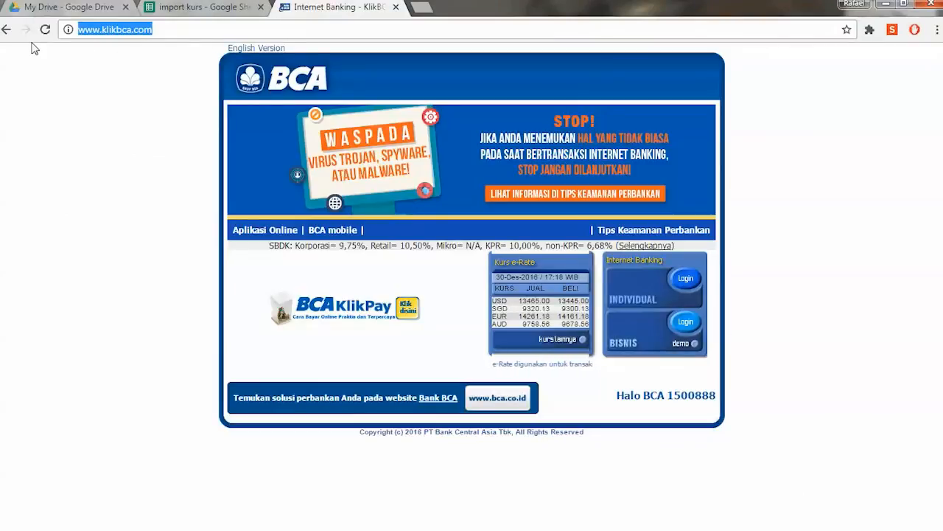
left_click(163, 9)
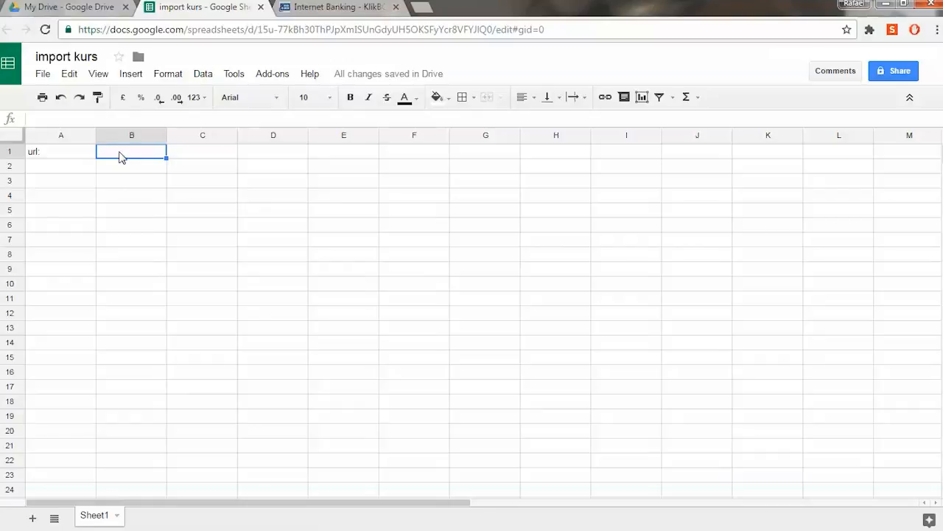
key("ctrl+v")
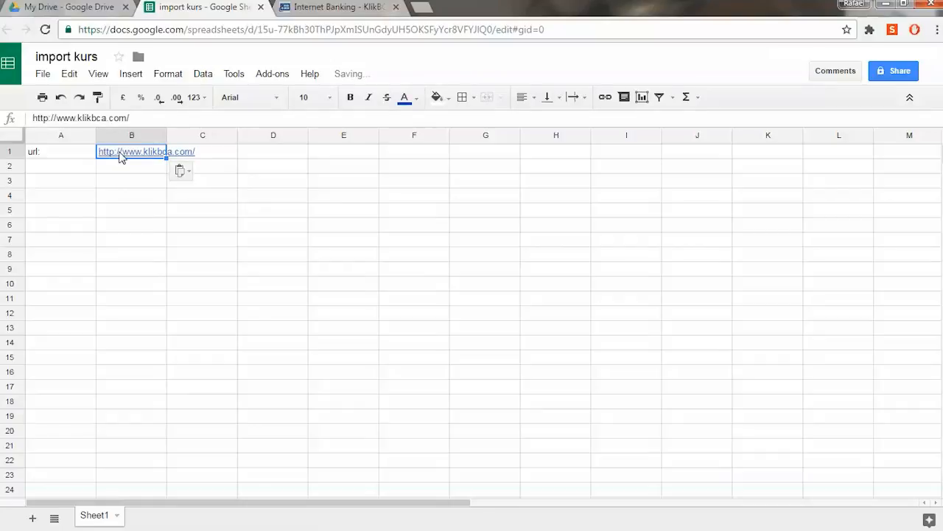
left_click(151, 250)
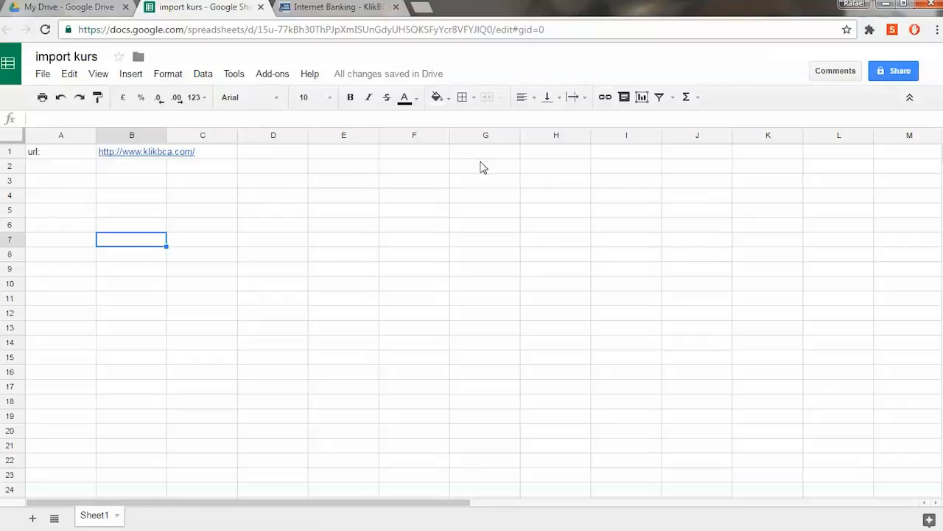
Step: Add data validation to cell D1 using a list of items with the numbers 1 to 20, shown as a drop-down list
left_click(270, 162)
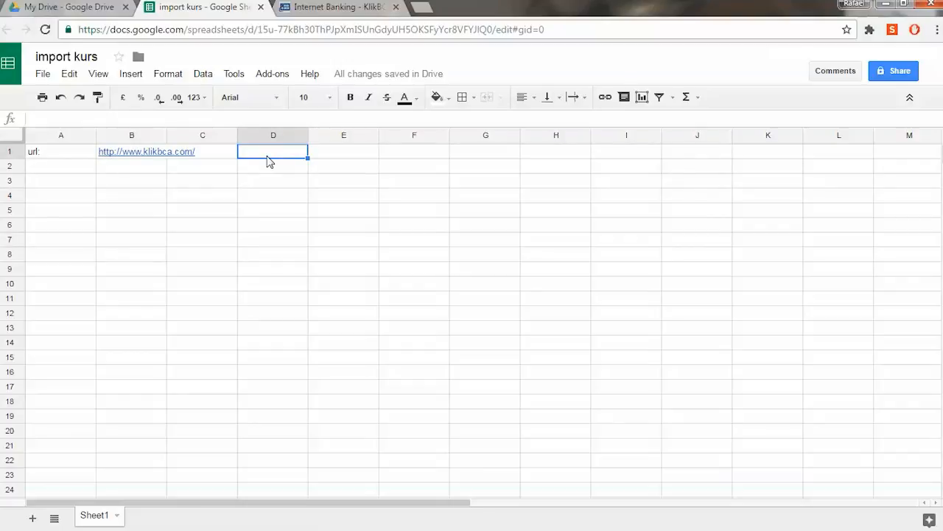
right_click(270, 161)
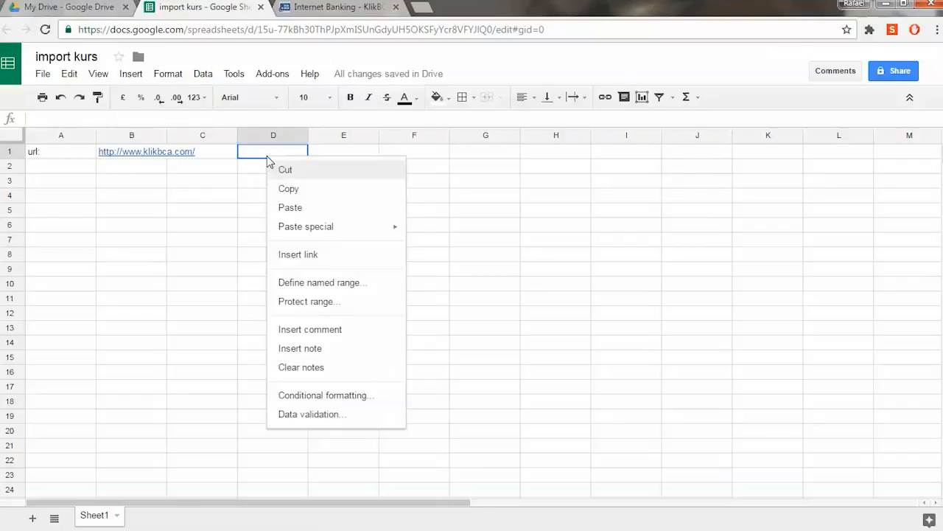
left_click(353, 414)
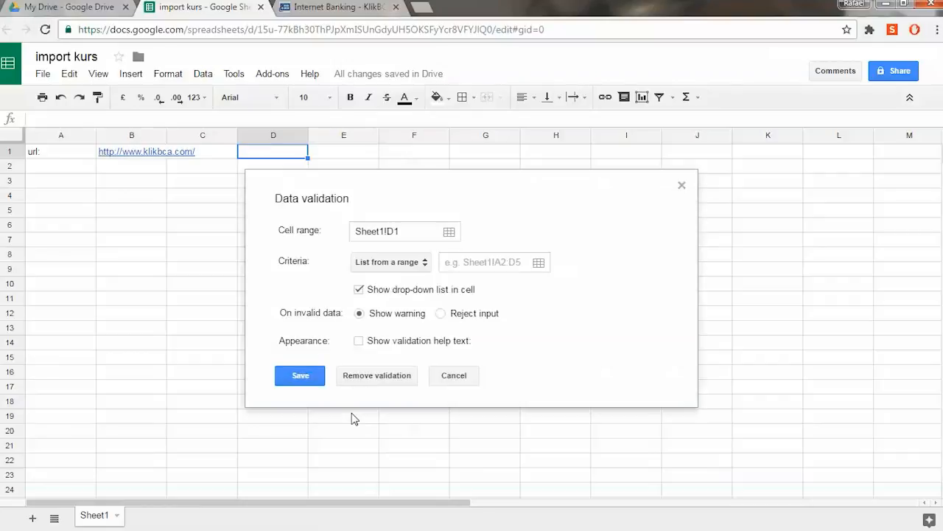
left_click(416, 265)
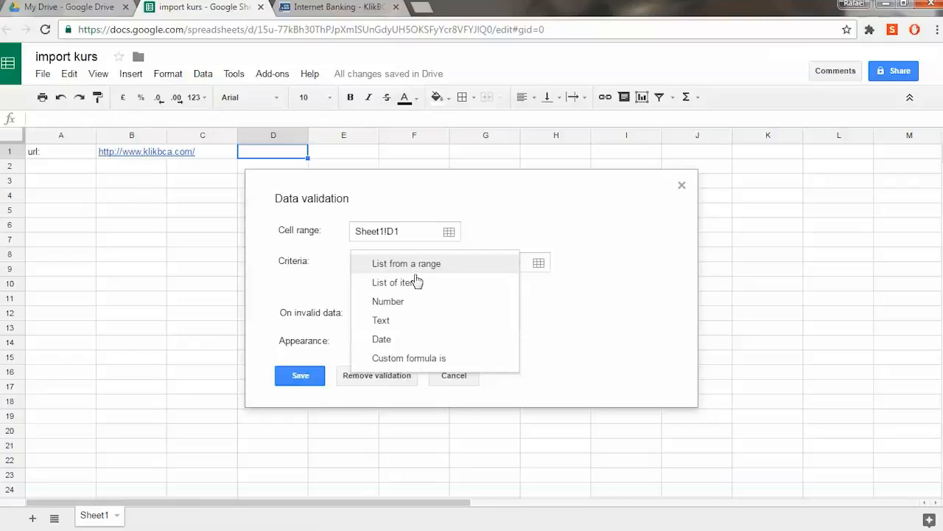
left_click(426, 285)
left_click(443, 262)
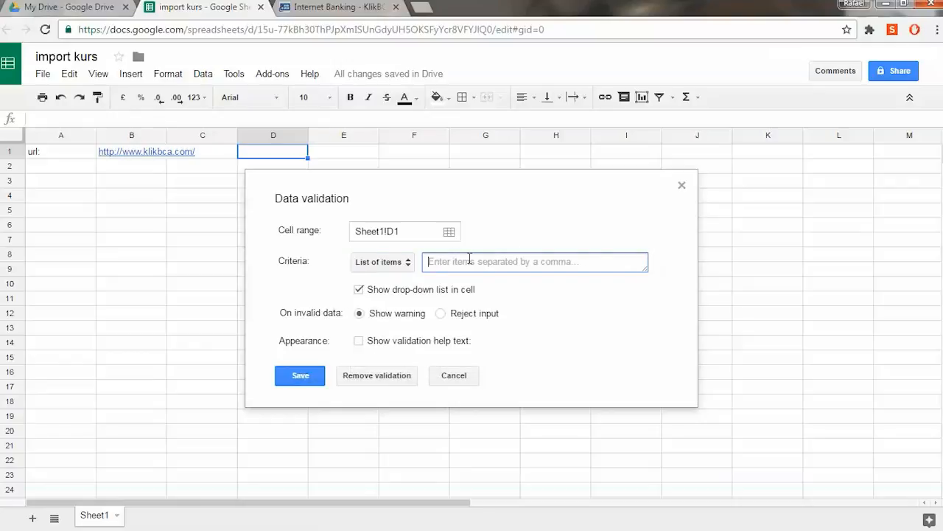
type("1,2")
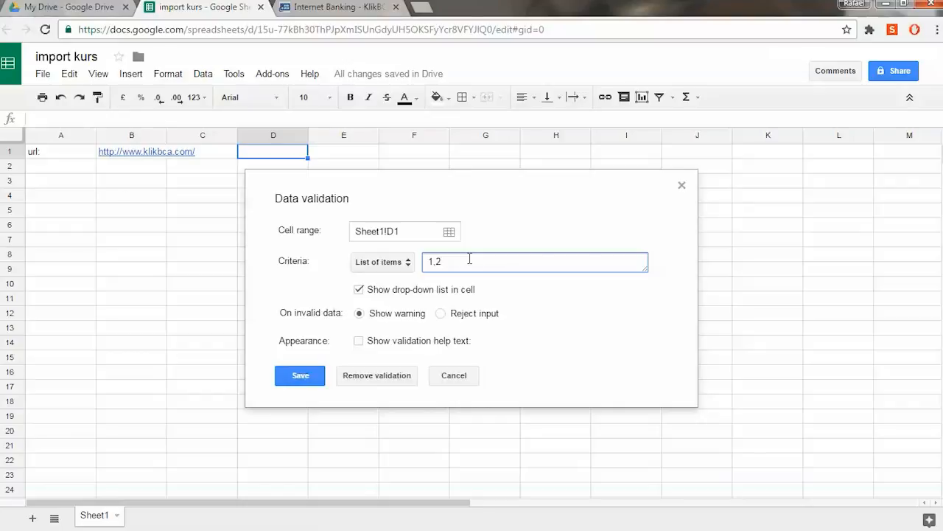
type(",3,4,5,6,7,8,9,10,11,12,")
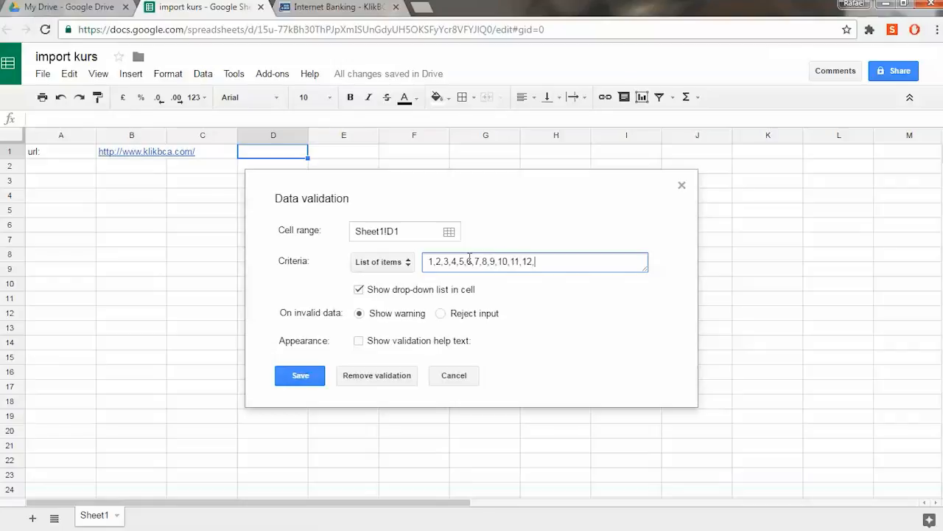
type("13,14,15,16,")
key("BackSpace")
type("8,19,2")
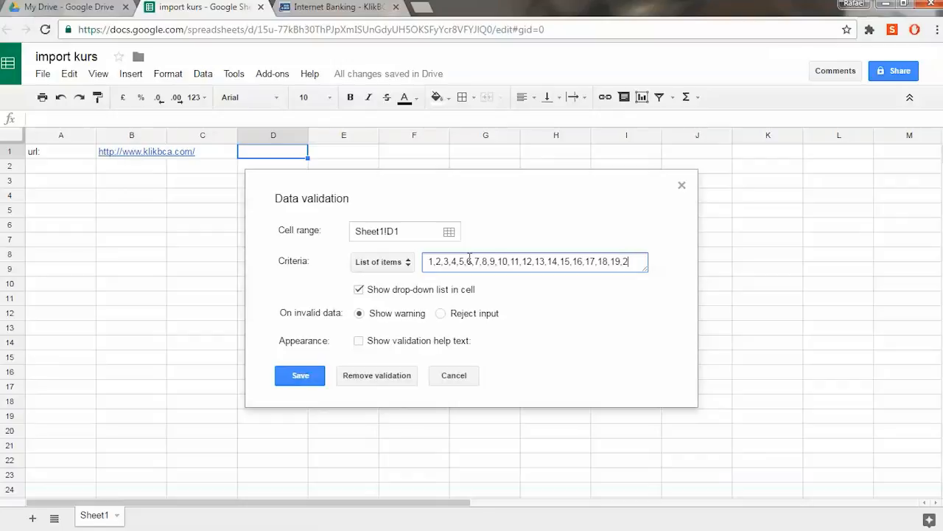
type("90")
left_click(297, 379)
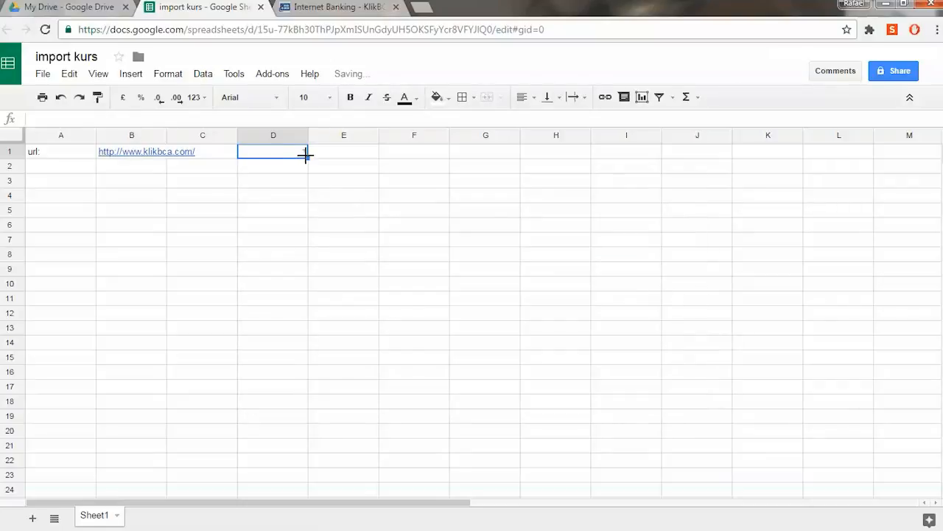
Step: Test the drop-down list in cell D1 with values such as 4 and 14, and finally set it to 1
left_click(305, 153)
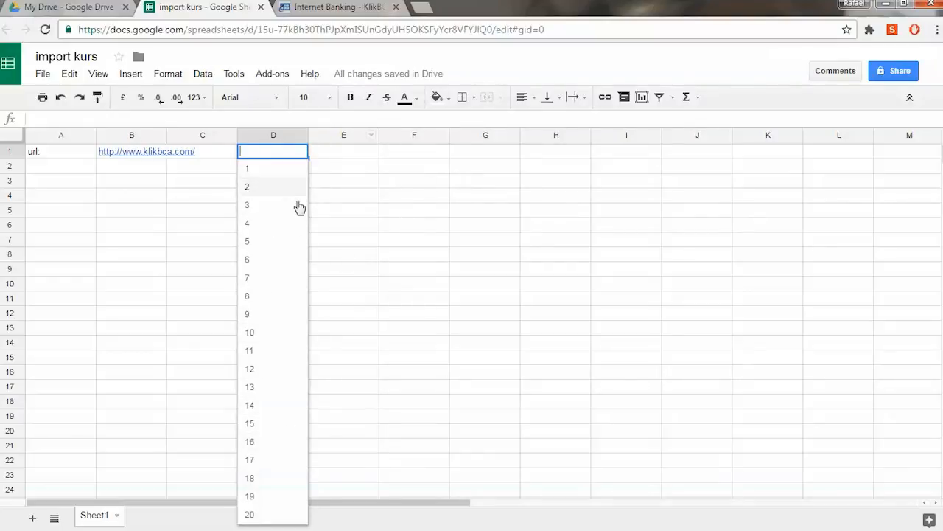
left_click(291, 222)
double_click(246, 152)
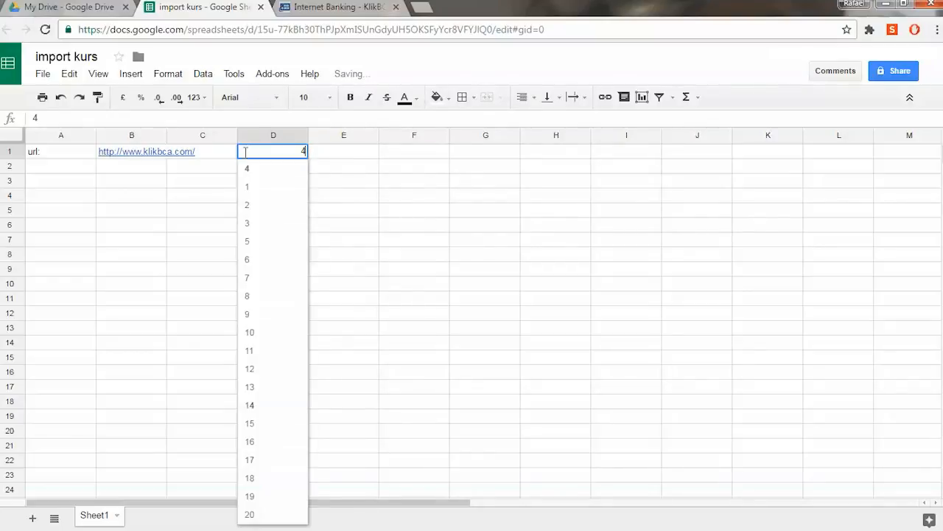
left_click(270, 190)
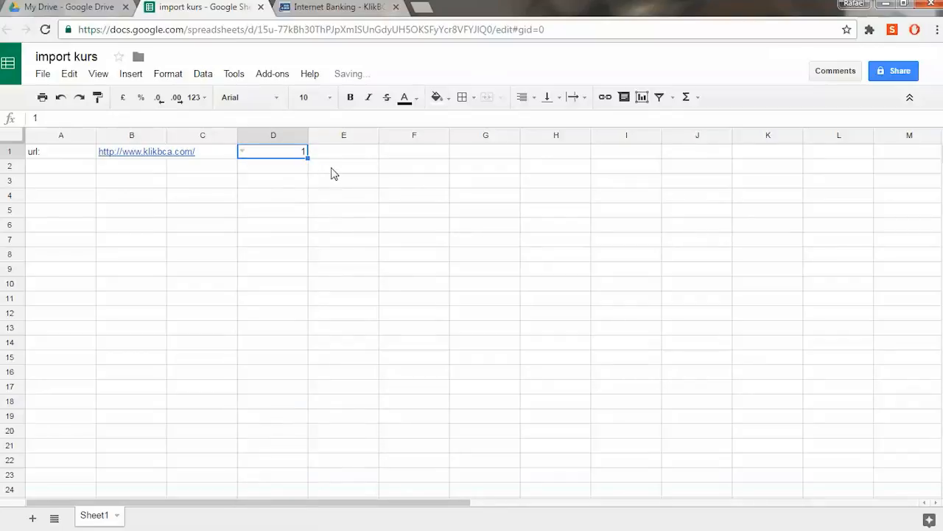
left_click(242, 151)
left_click(252, 259)
left_click(244, 152)
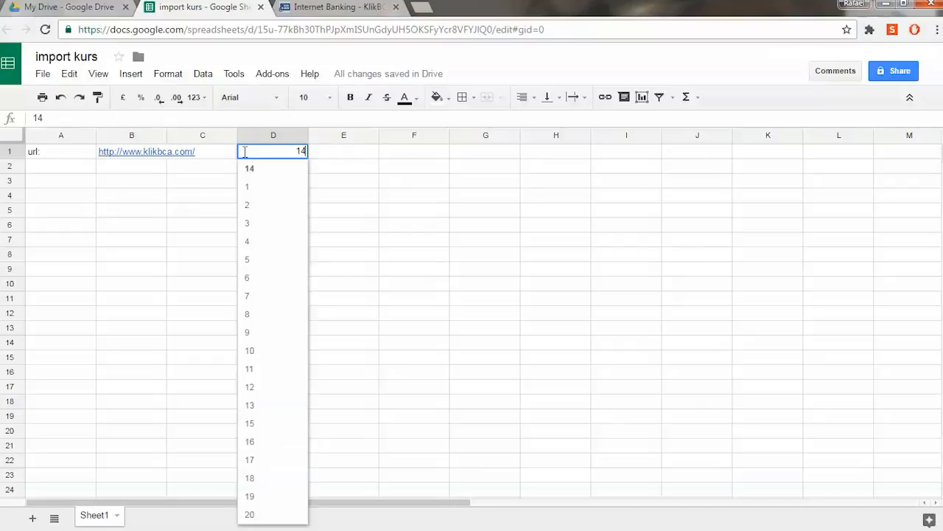
left_click(249, 189)
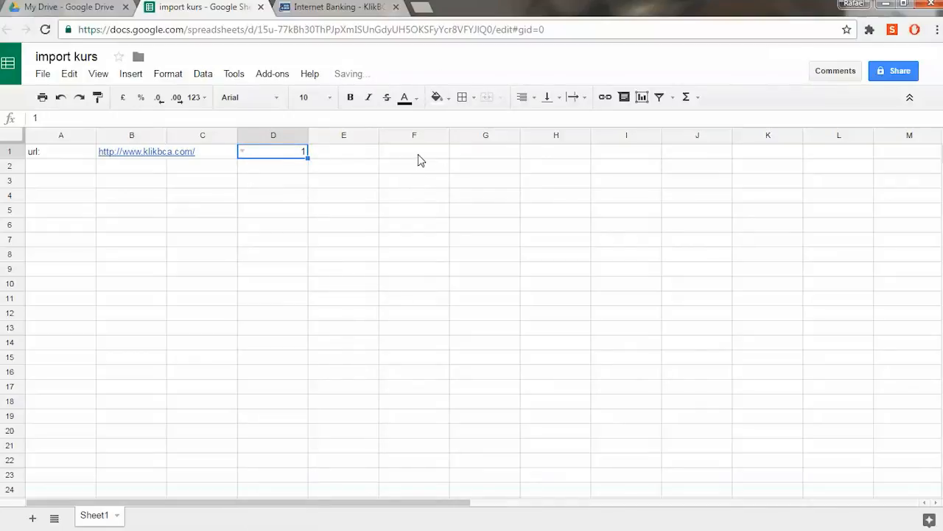
left_click(438, 157)
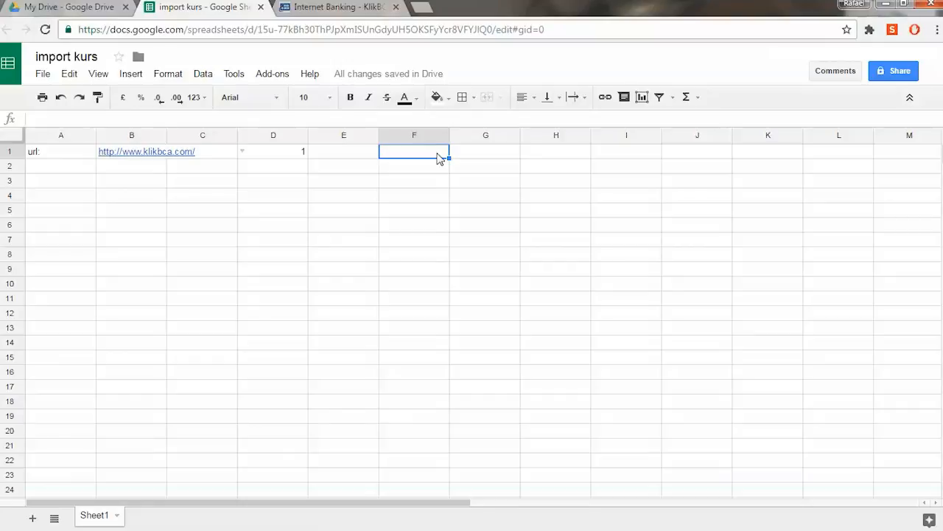
Step: Start an IMPORTHTML formula in cell F1 with the URL cell B1 as its first argument and an opening quote for the second
type("=")
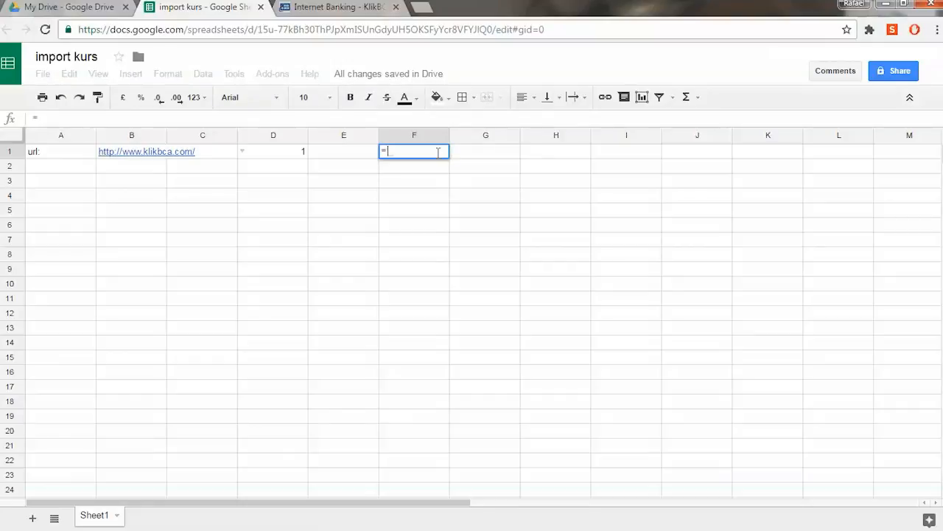
type("import")
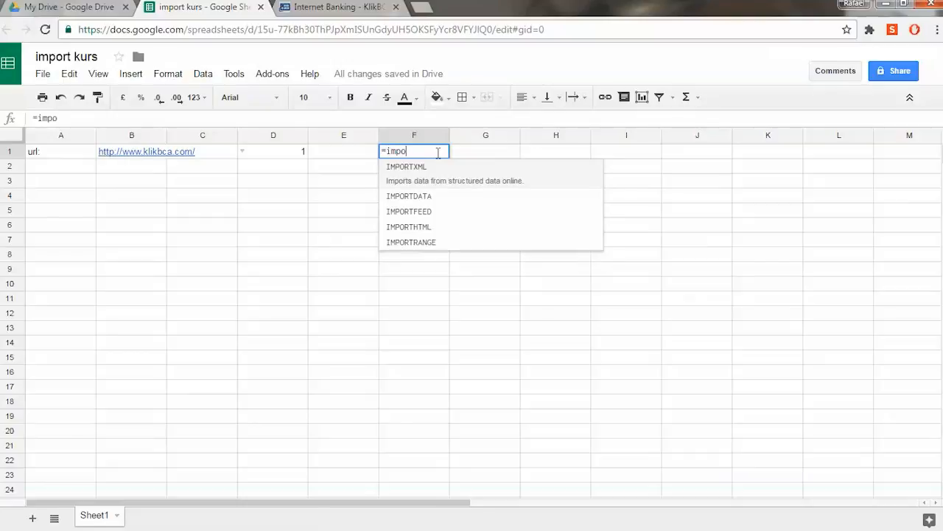
left_click(440, 229)
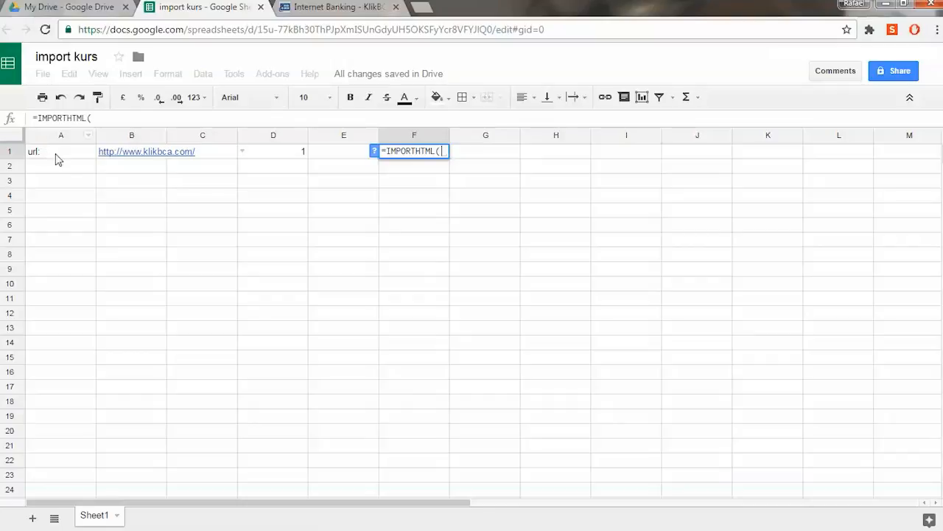
mouse_move(145, 151)
left_click(134, 156)
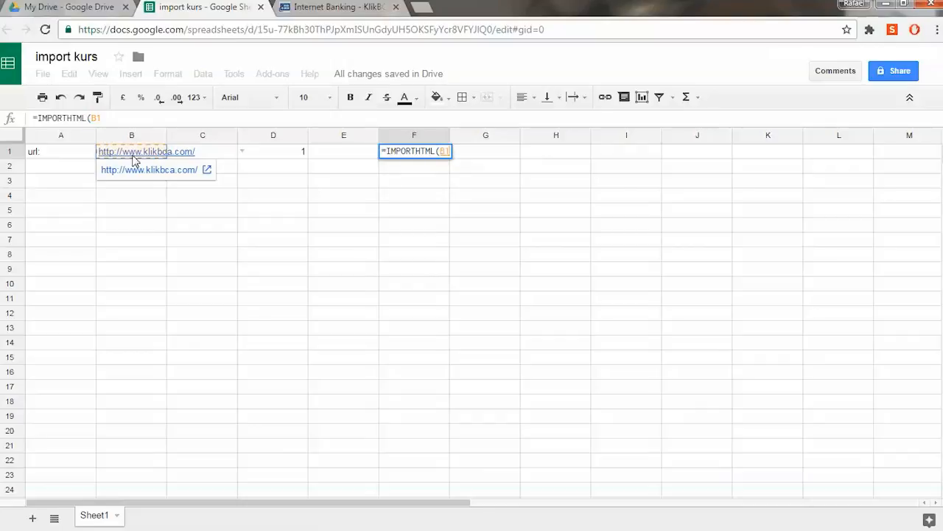
type(",")
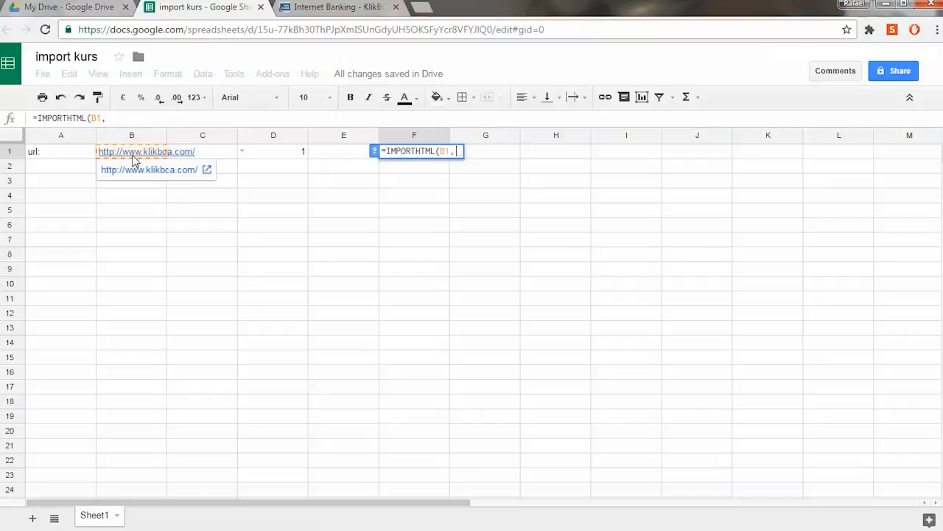
type("\"")
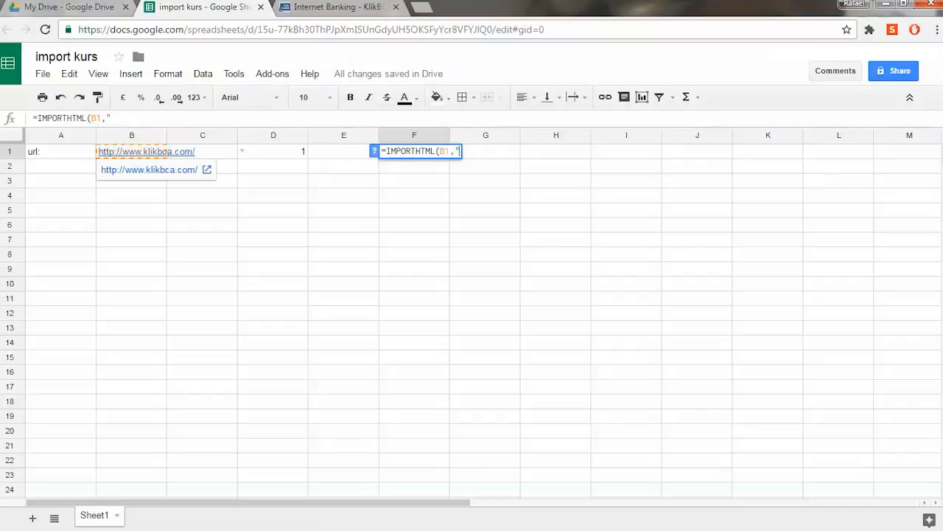
Step: Note the two possible query types beside the formula: Table in cell I1 and List in cell I2
left_click(622, 157)
type("Table")
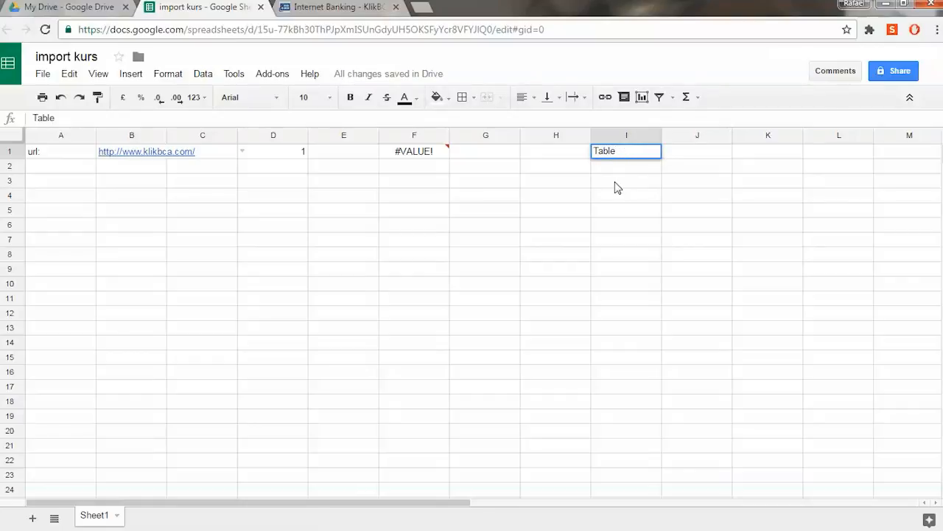
left_click(630, 172)
type("List")
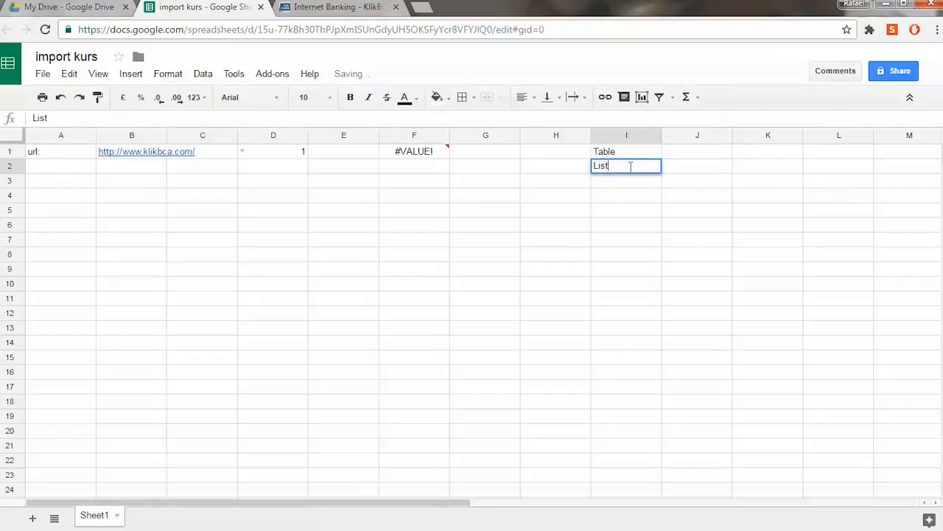
key("Return")
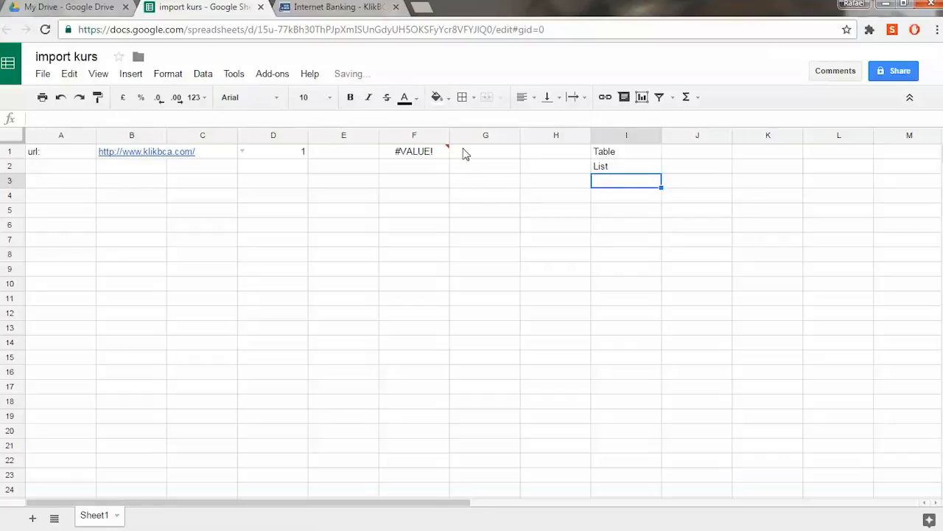
Step: Complete the formula in cell F1 as =IMPORTHTML(B1,"table",3)
left_click(426, 153)
double_click(424, 161)
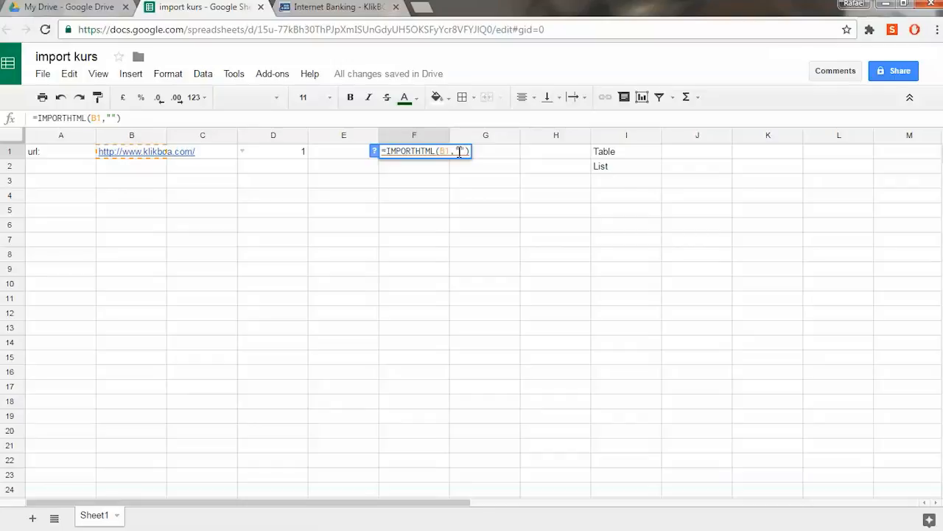
type("table\"")
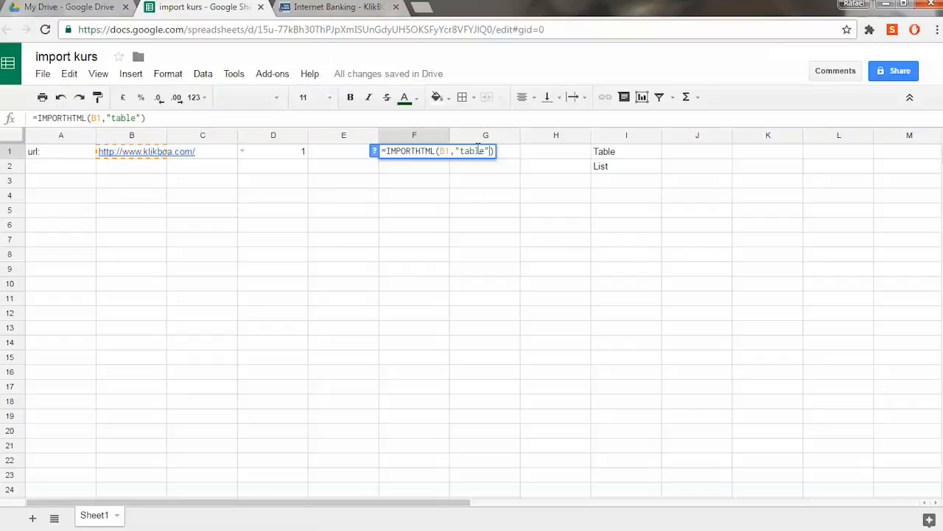
type(",")
type("1")
key("BackSpace")
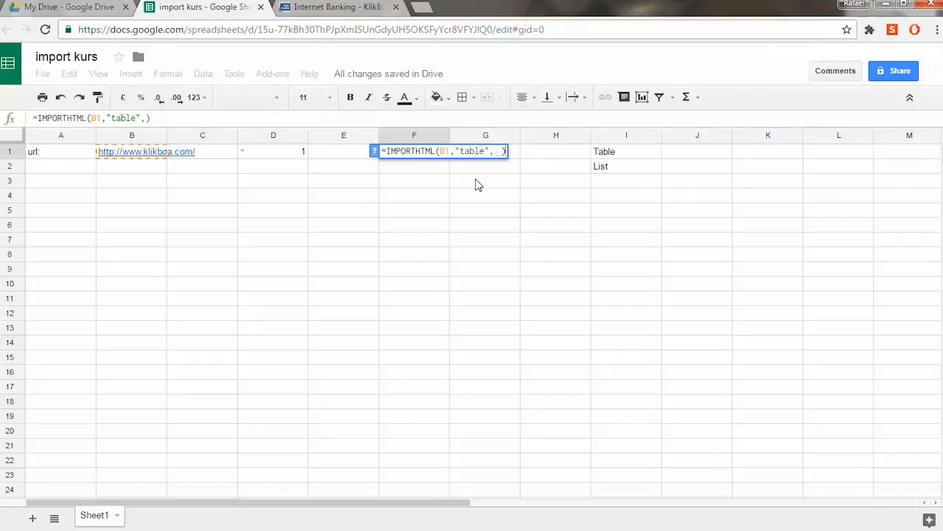
type("1")
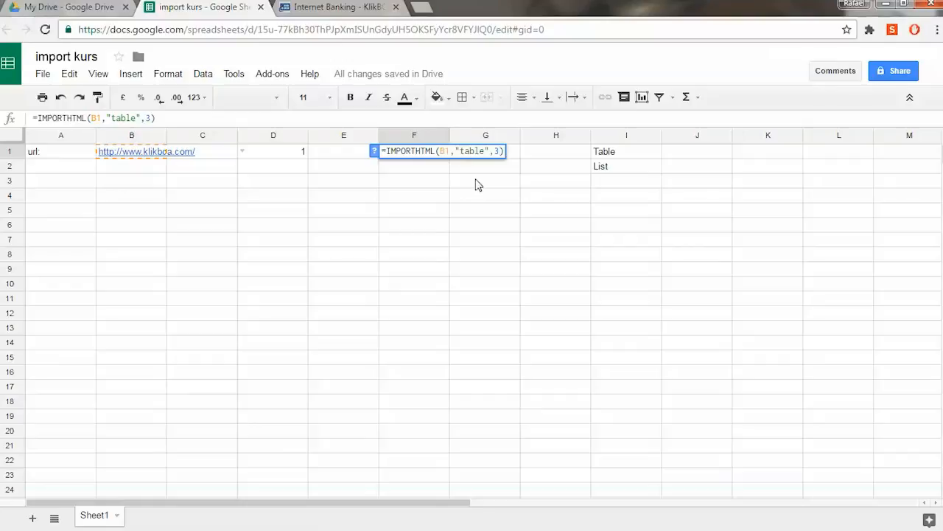
key("Return")
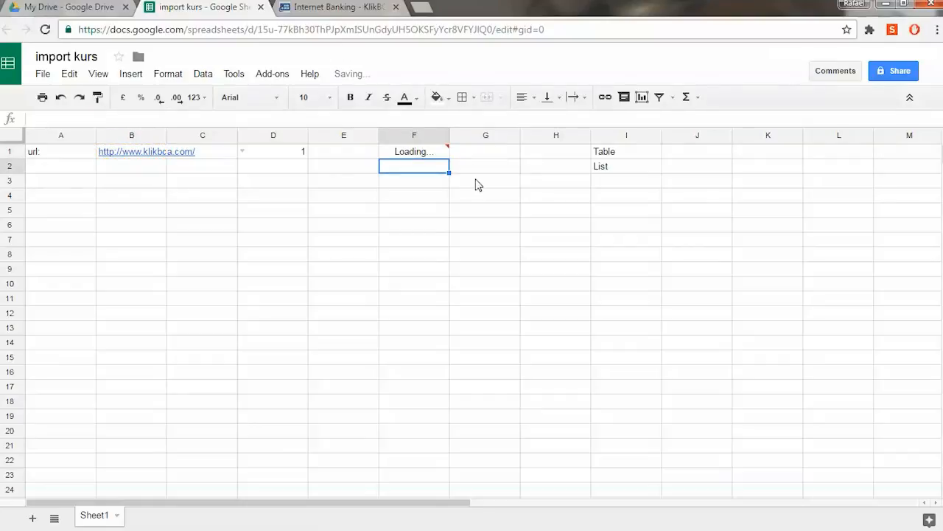
Step: Turn the formula in cell F1 into plain text by putting an apostrophe in front of it
left_click(419, 154)
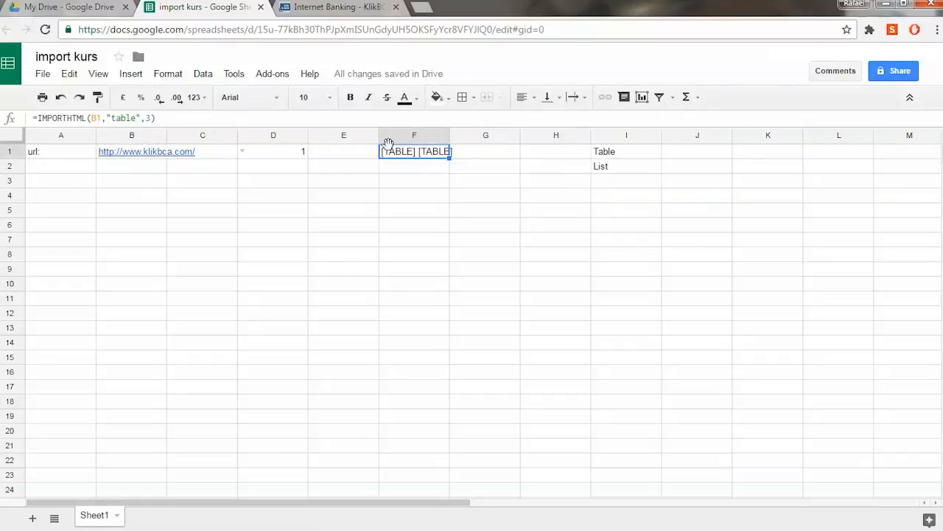
double_click(395, 151)
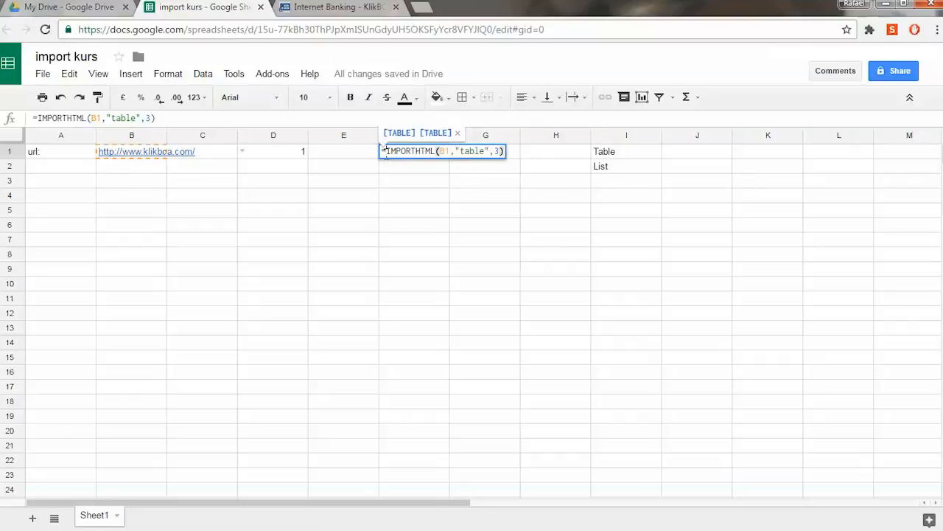
left_click(385, 152)
type("'")
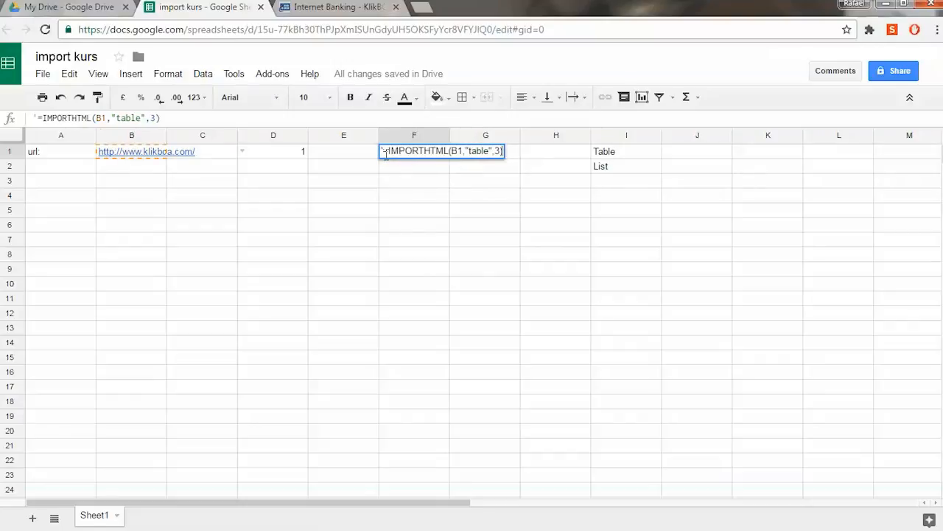
key("Return")
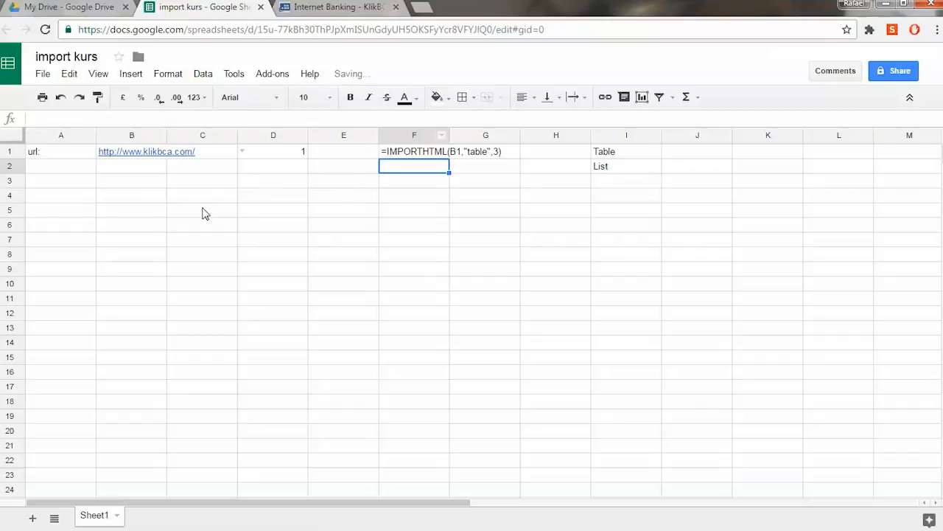
Step: Enter the formula =IMPORTHTML(B1,"table",D1) in cell A3 so the table index comes from the drop-down cell
left_click(53, 183)
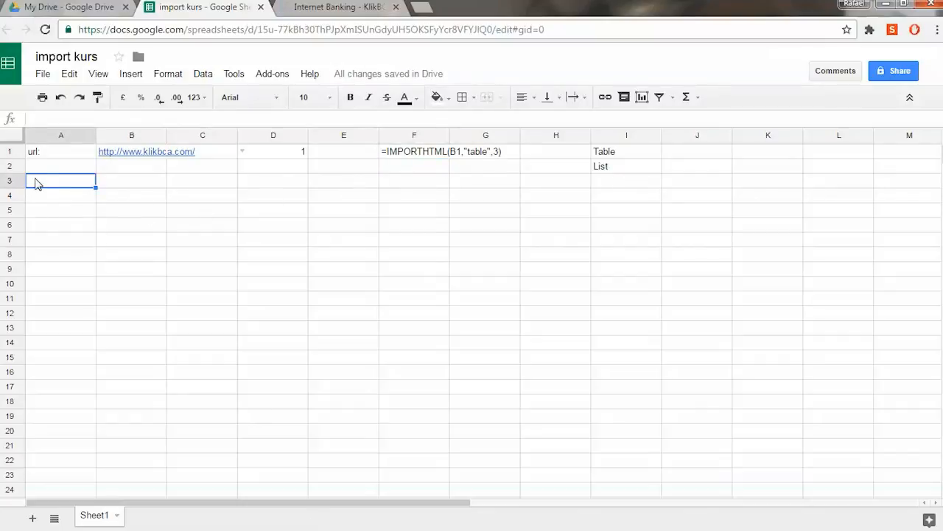
type("=")
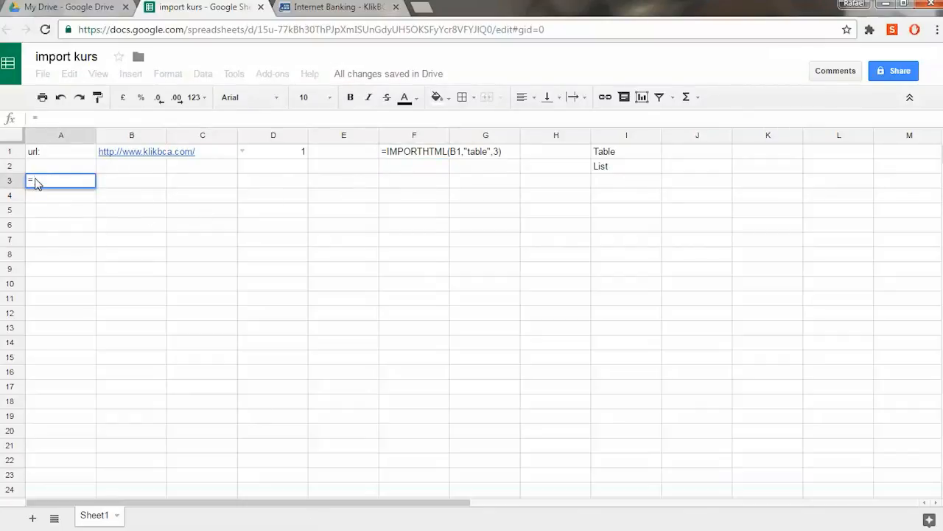
type("impo")
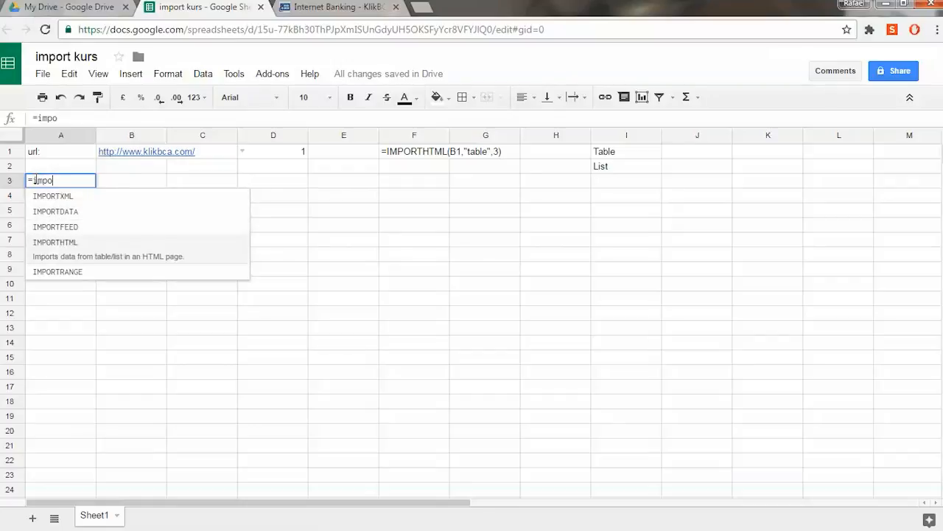
key("Tab")
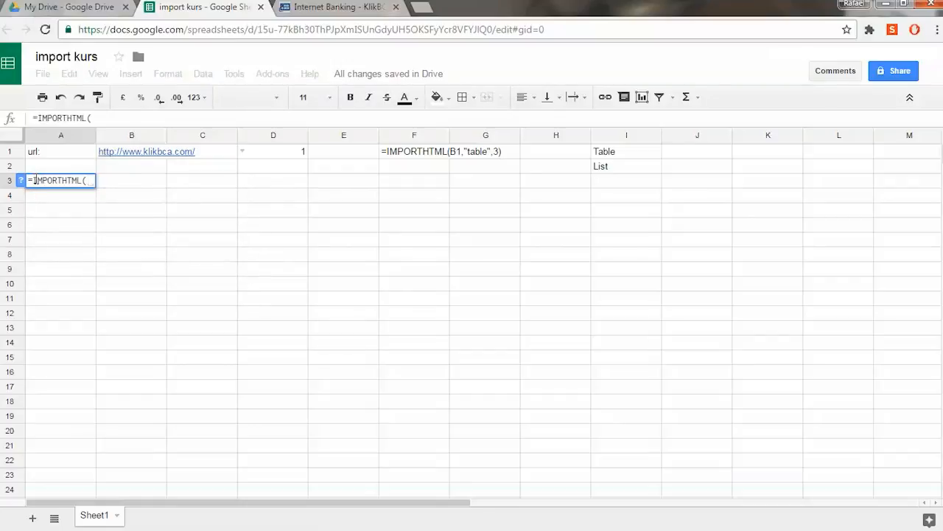
left_click(127, 153)
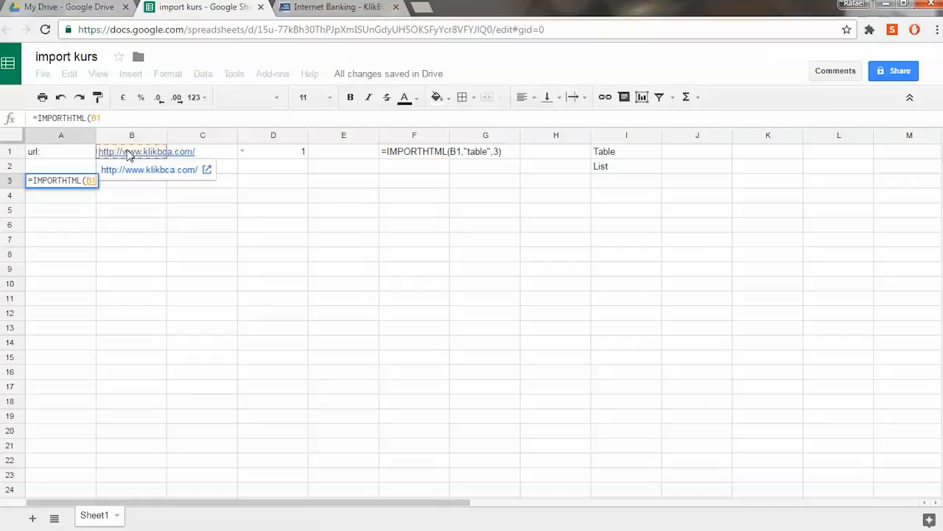
type(", ")
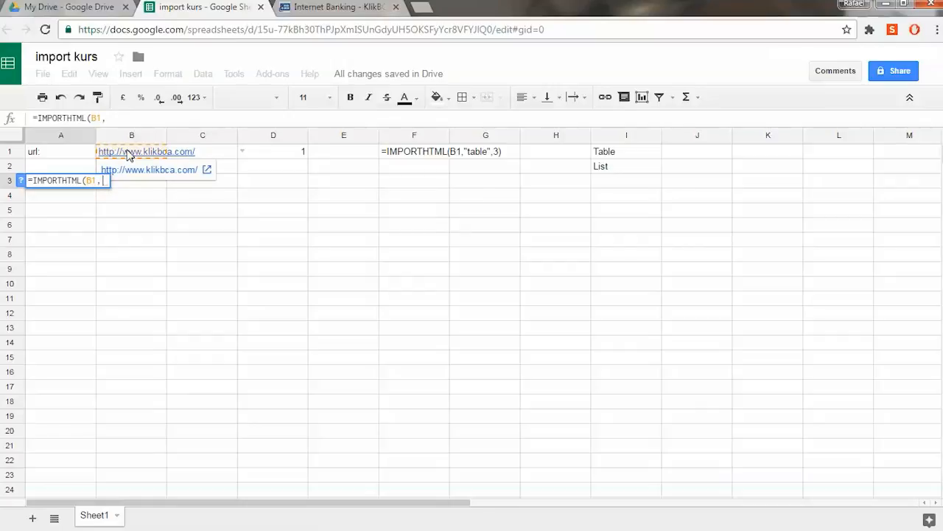
type("\"")
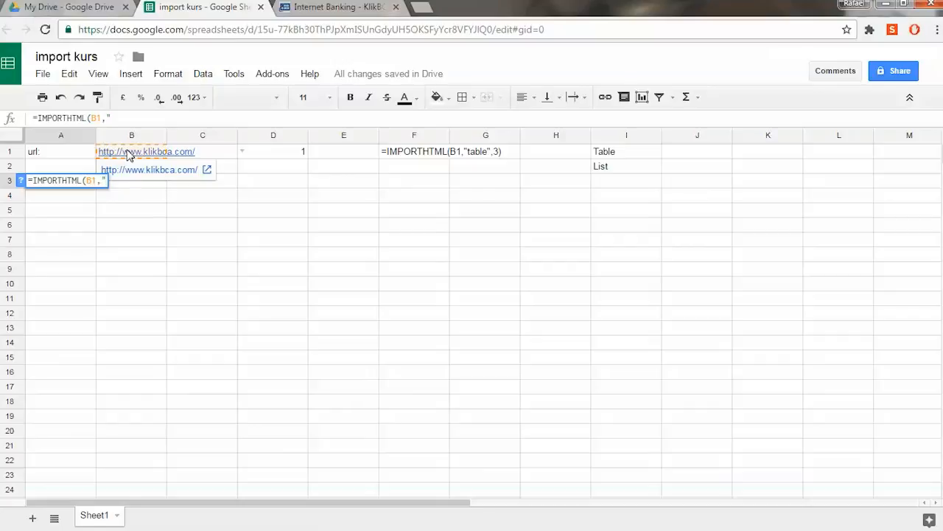
type("table")
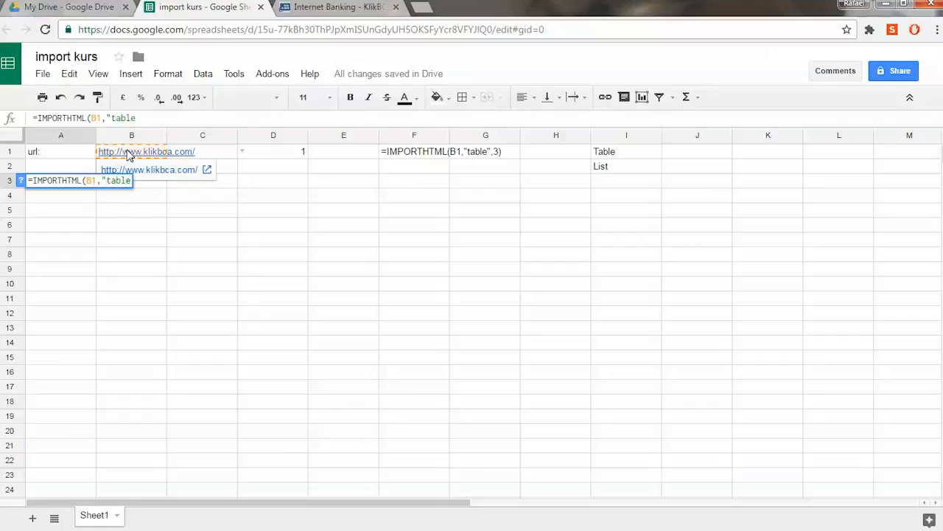
type("\",")
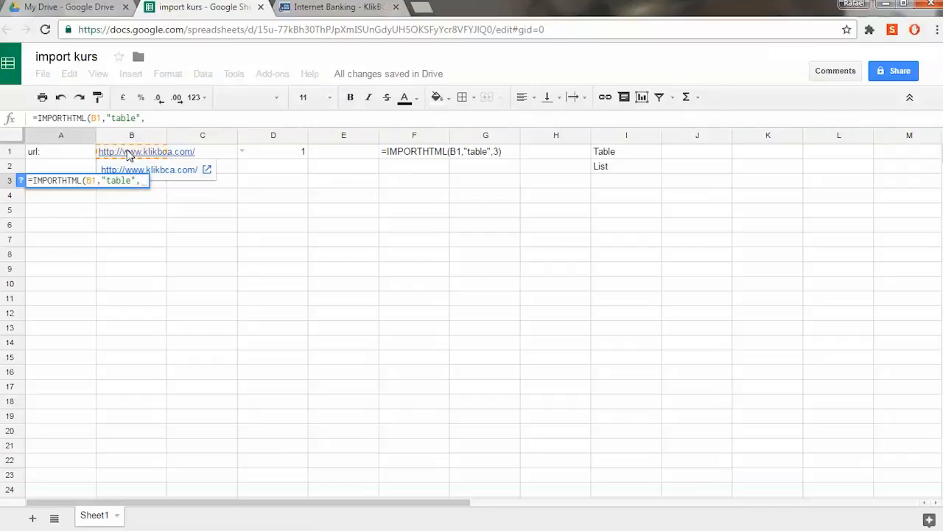
left_click(279, 160)
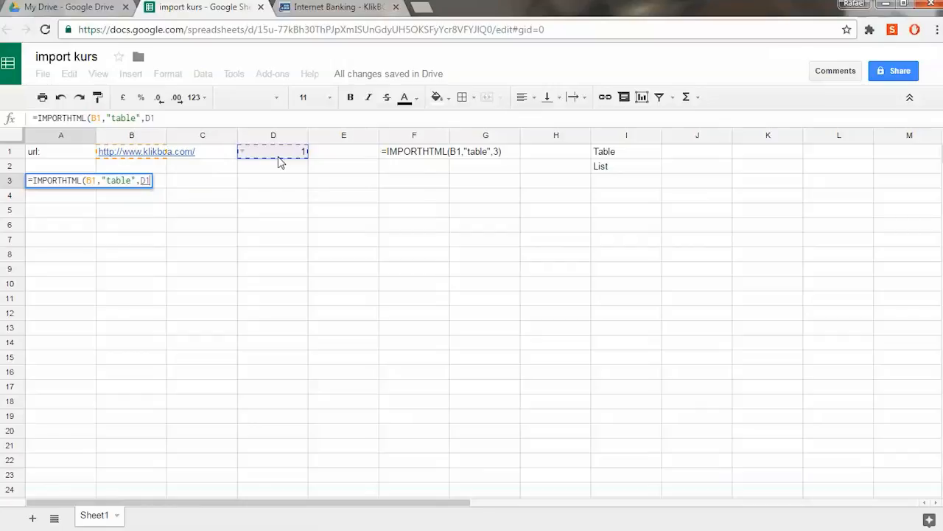
type(")")
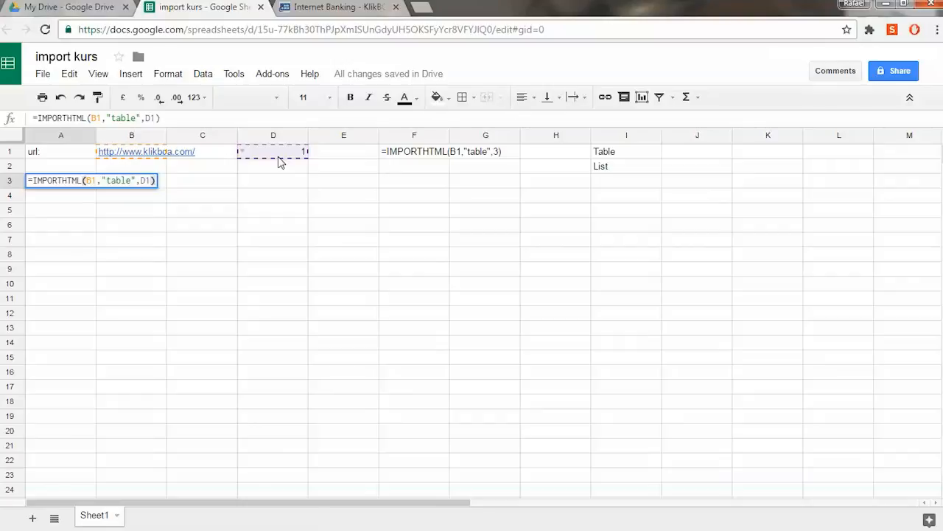
key("Return")
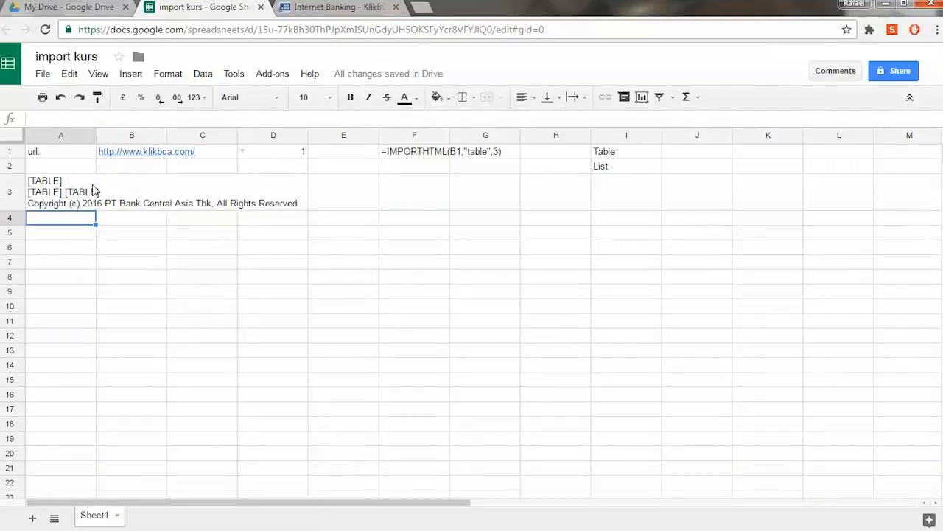
Step: Compare the data imported into cell A3 with the content of the KlikBCA home page
left_click(341, 9)
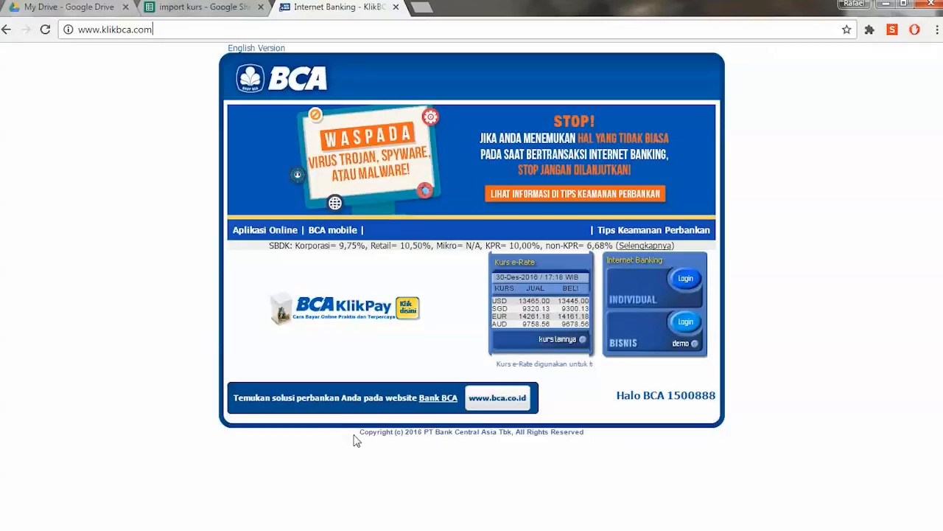
left_click(158, 10)
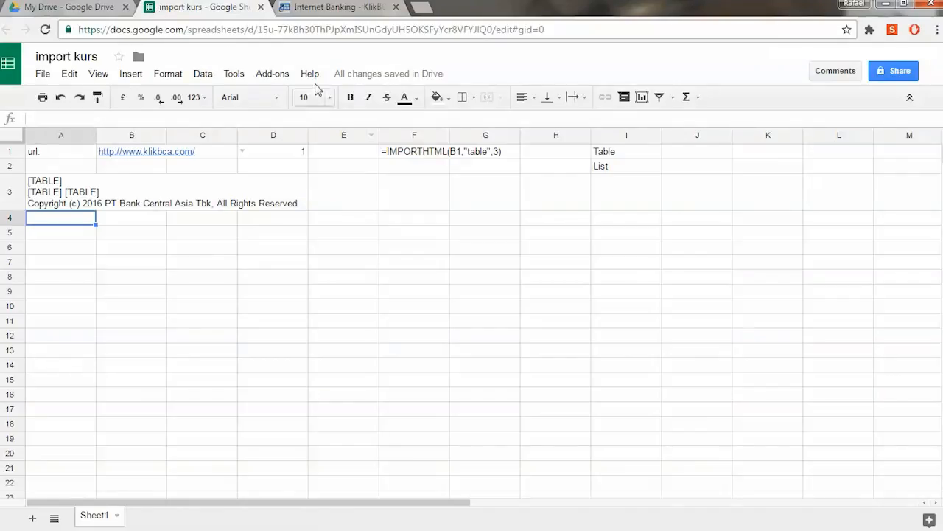
left_click(310, 9)
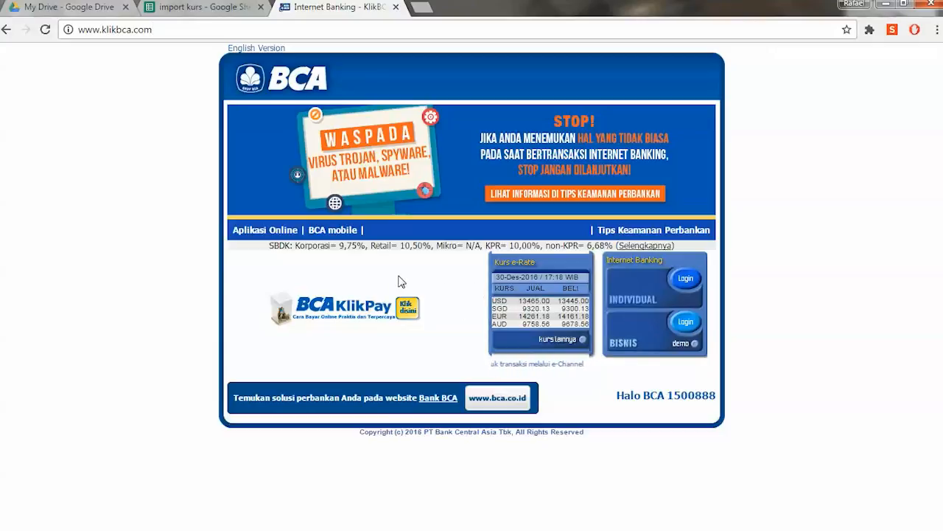
left_click(195, 9)
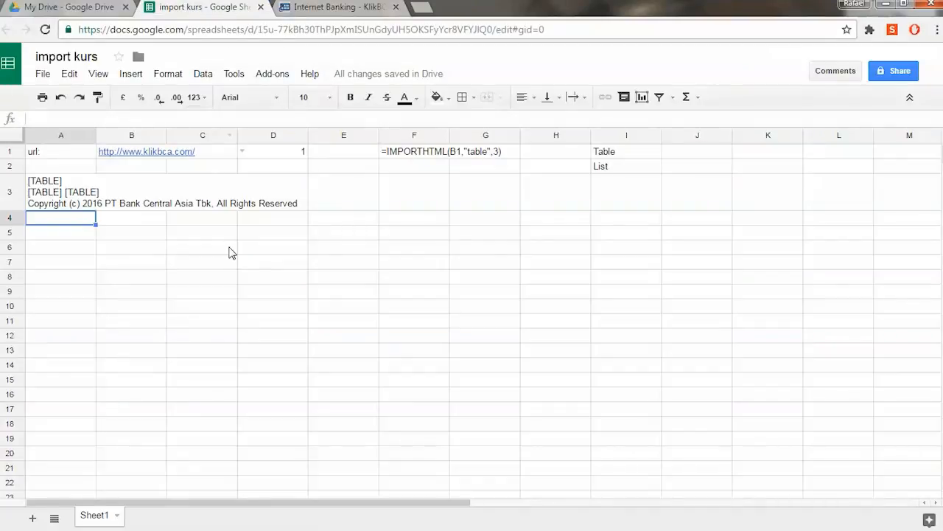
left_click(53, 184)
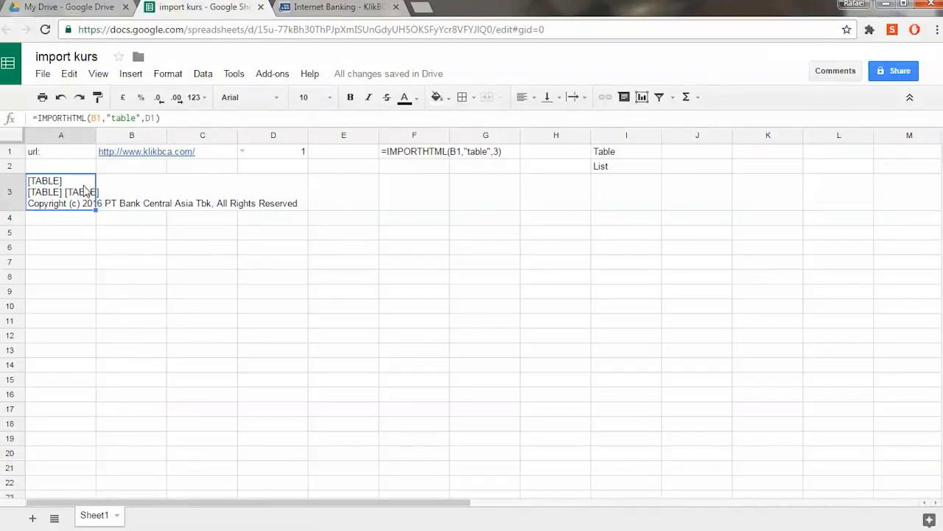
Step: Set the table index in cell D1 to 2 and compare the imported result with the KlikBCA home page
double_click(243, 151)
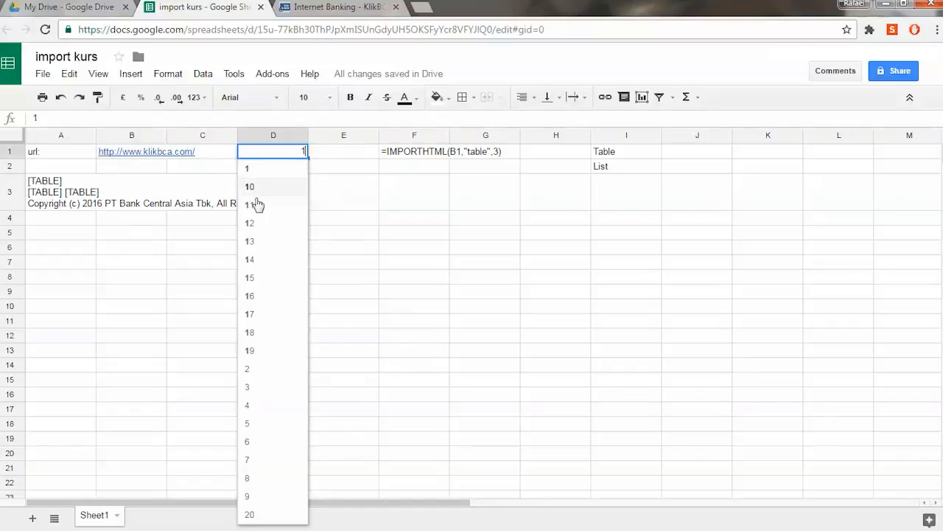
left_click(284, 376)
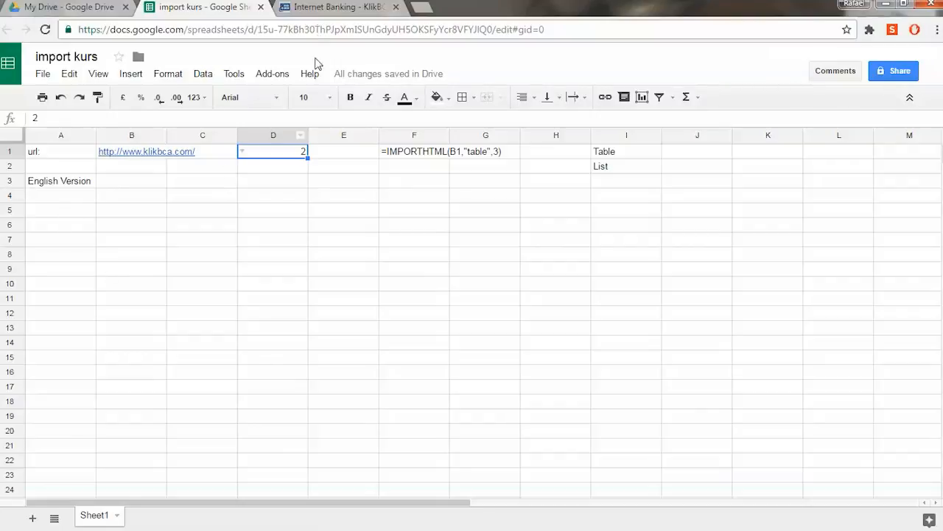
left_click(319, 9)
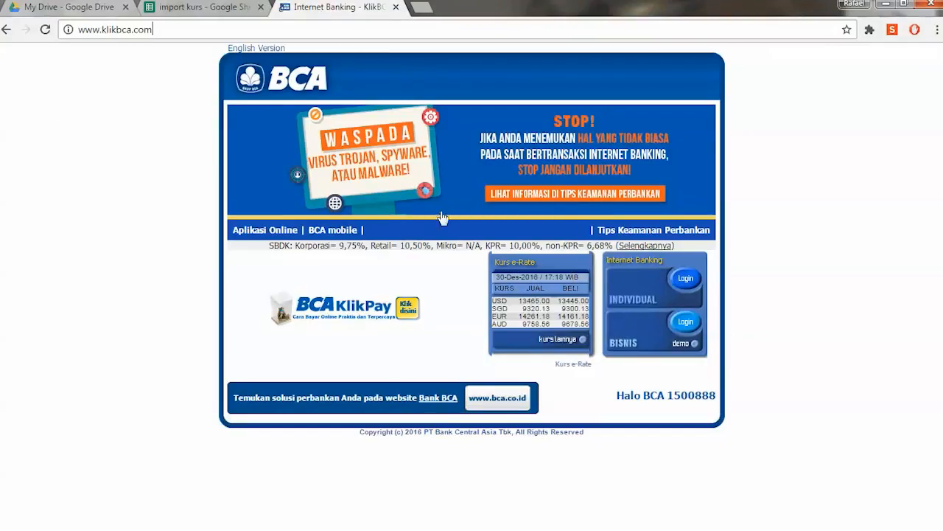
left_click(197, 8)
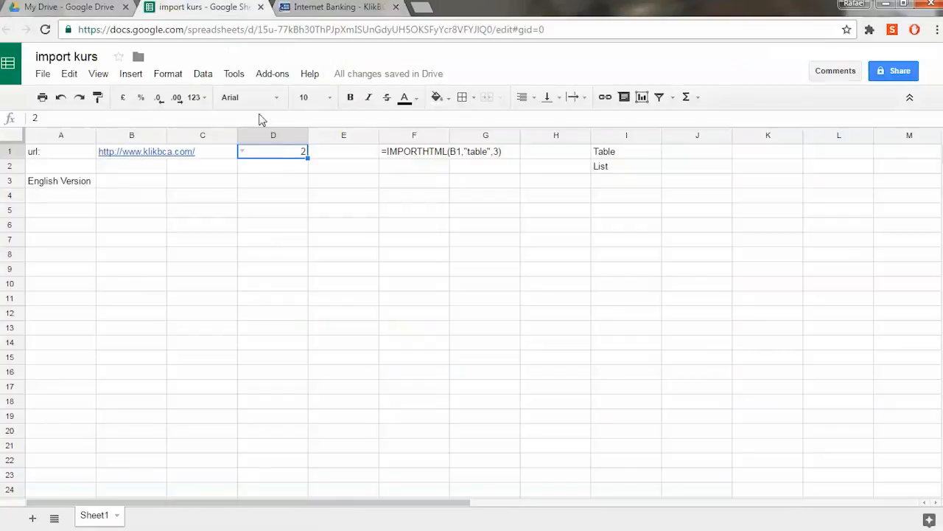
Step: Try table indexes 3, 4, 5 and 6 one after another in the drop-down cell D1
left_click(245, 152)
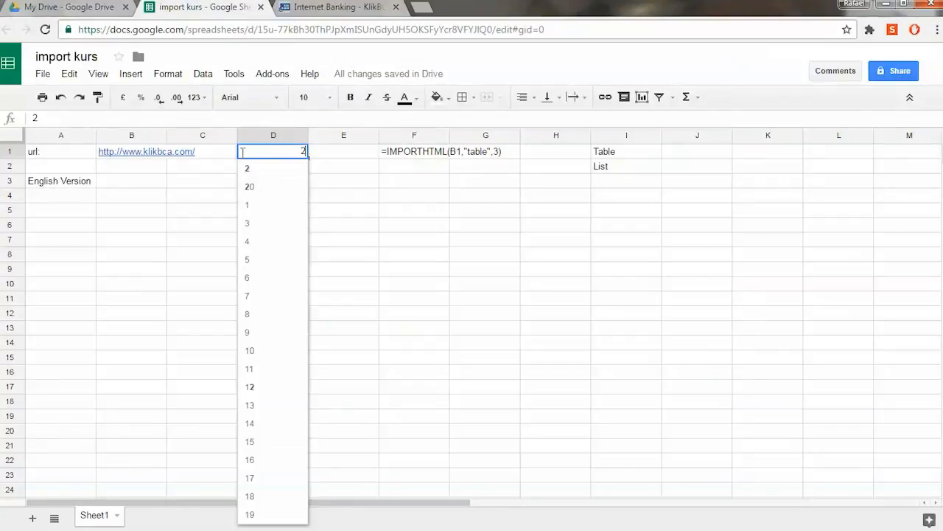
left_click(248, 224)
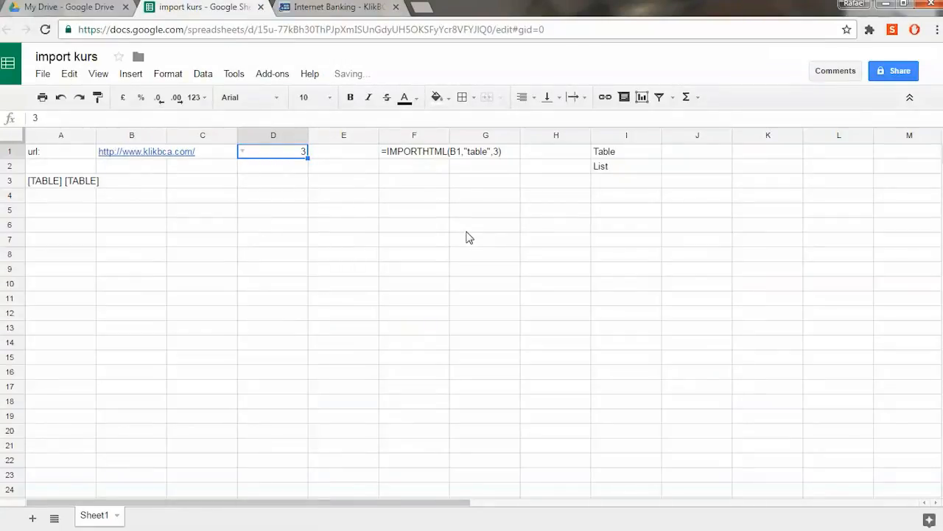
left_click(243, 151)
left_click(256, 224)
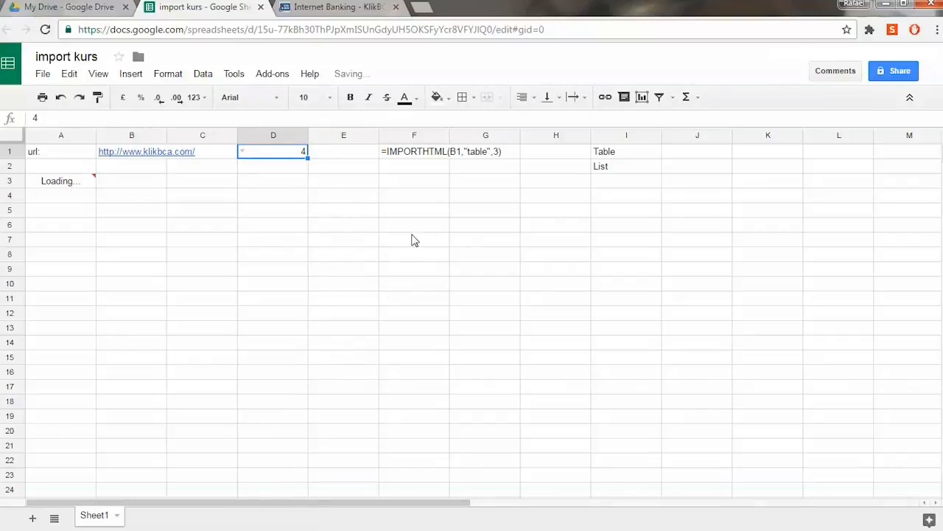
left_click(241, 151)
left_click(257, 246)
left_click(242, 151)
left_click(261, 265)
Step: Step the table index in cell D1 through 7 and 8, then set it to 9
left_click(241, 151)
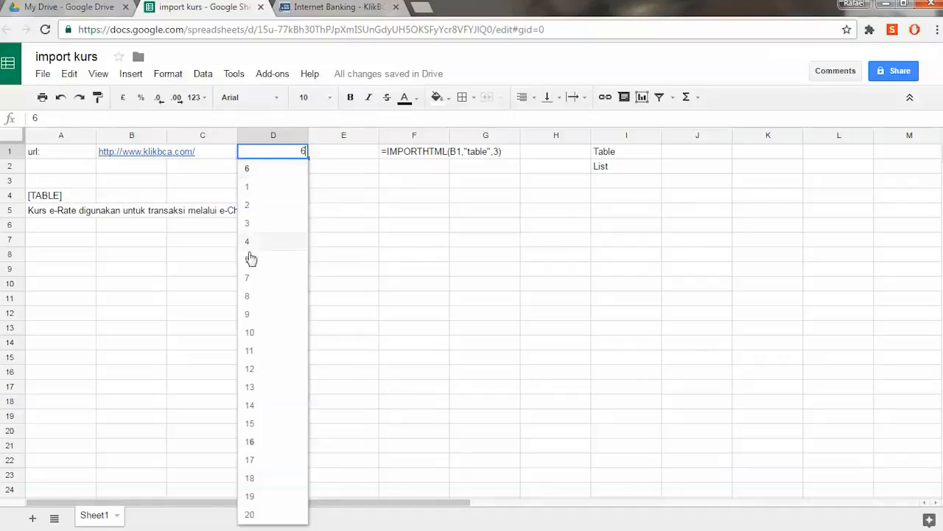
left_click(252, 280)
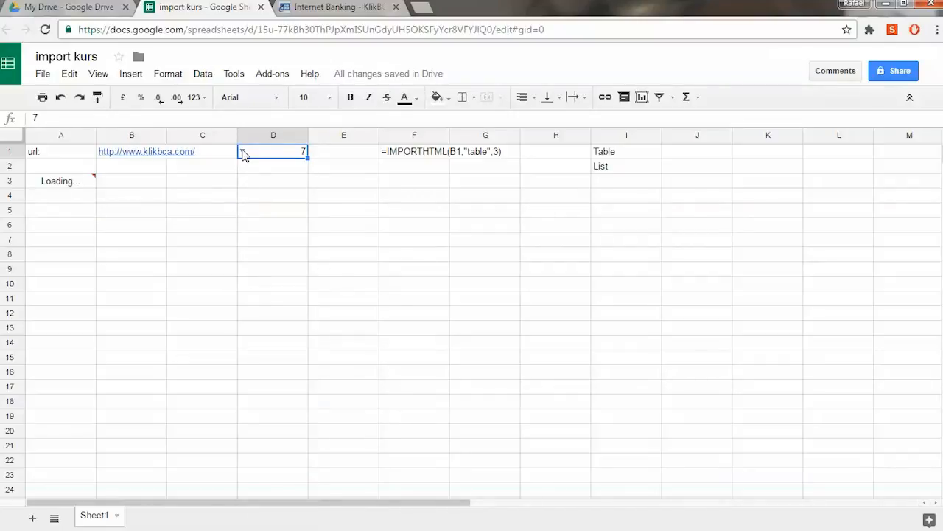
left_click(243, 152)
left_click(259, 297)
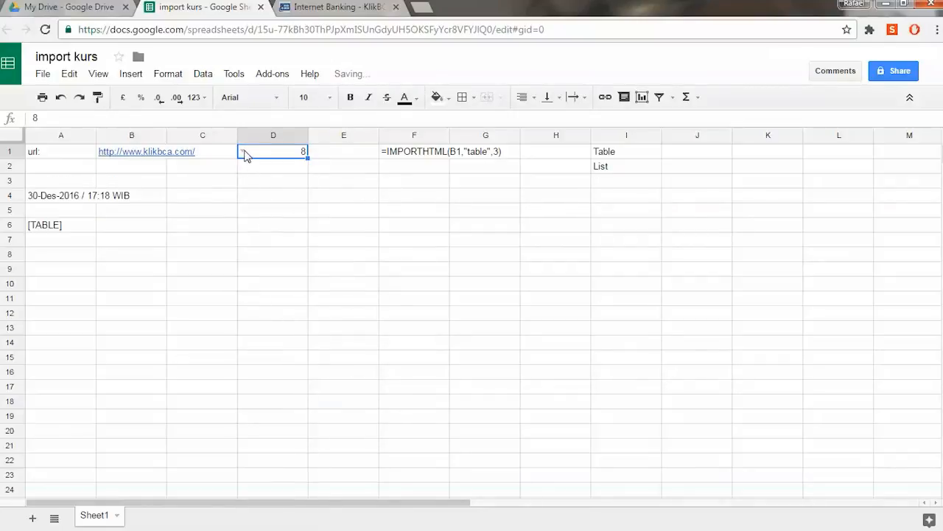
left_click(246, 151)
left_click(255, 316)
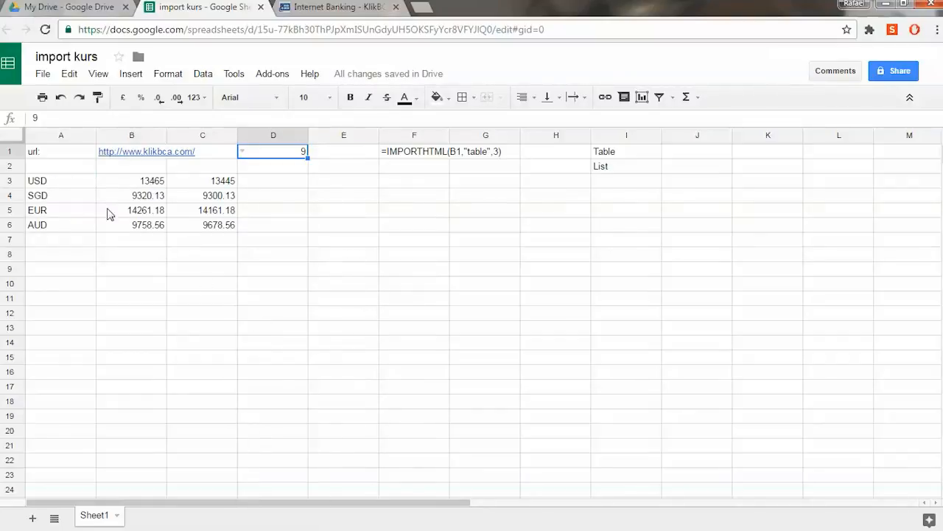
Step: Compare the imported currency rates with the Kurs e-Rate table on the KlikBCA home page
left_click(331, 9)
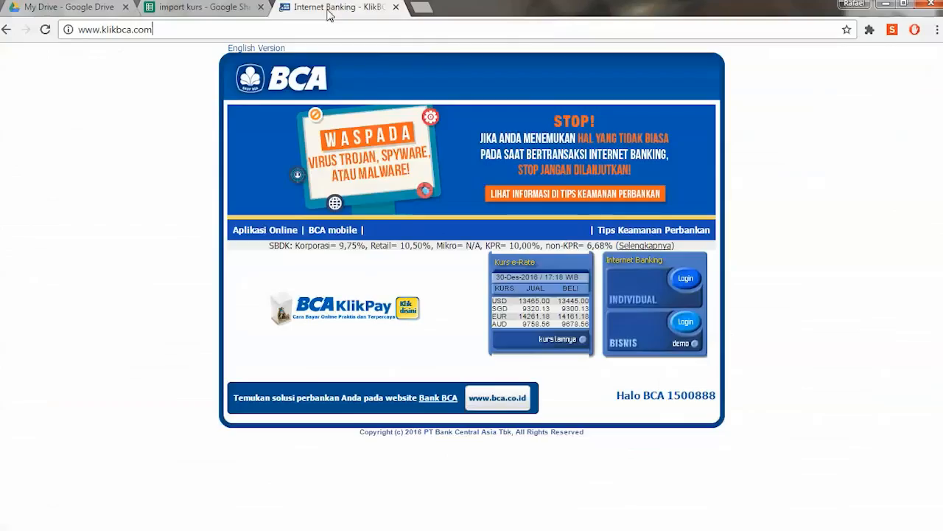
left_click(186, 10)
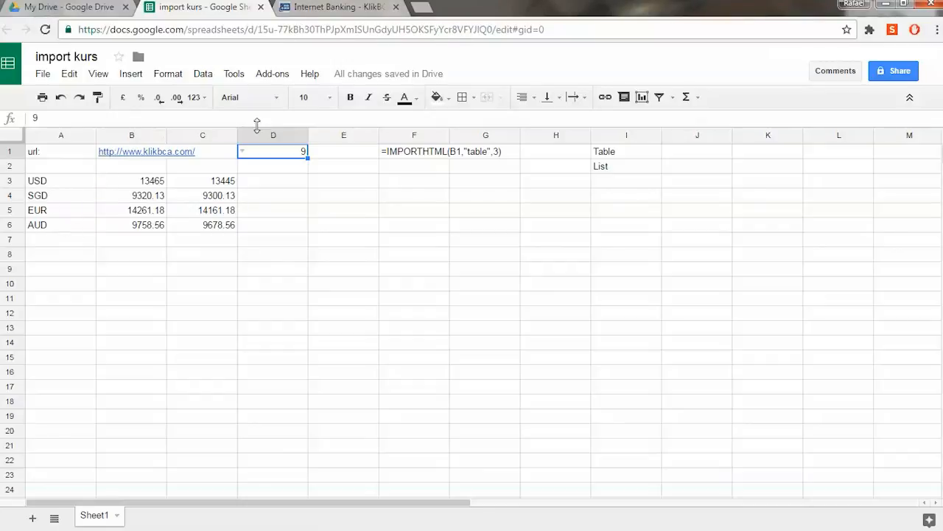
left_click(317, 12)
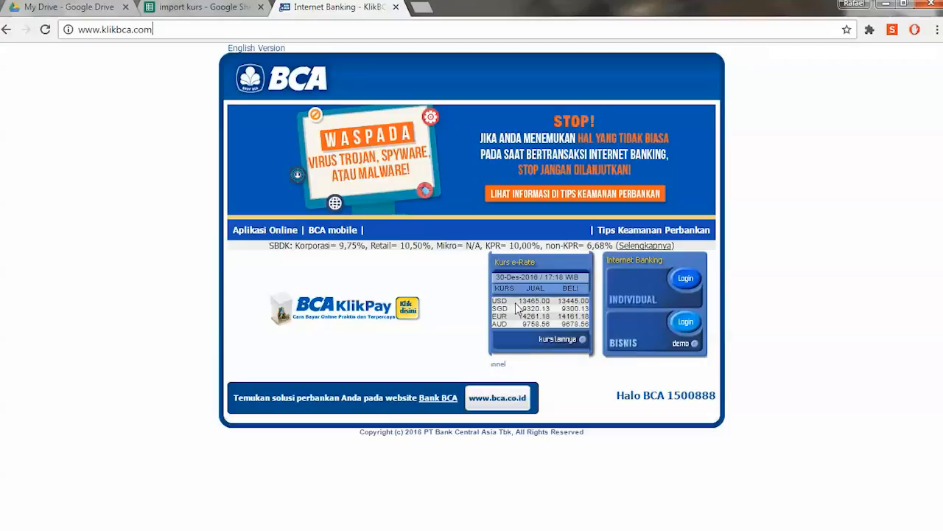
left_click(183, 10)
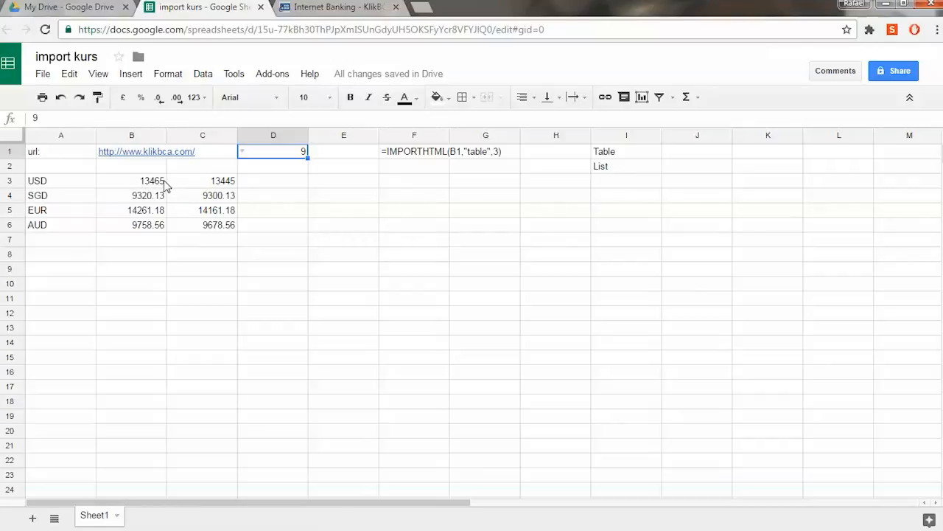
Step: Enter the heading Median in cell D2, above the empty column beside the imported rates
left_click(289, 186)
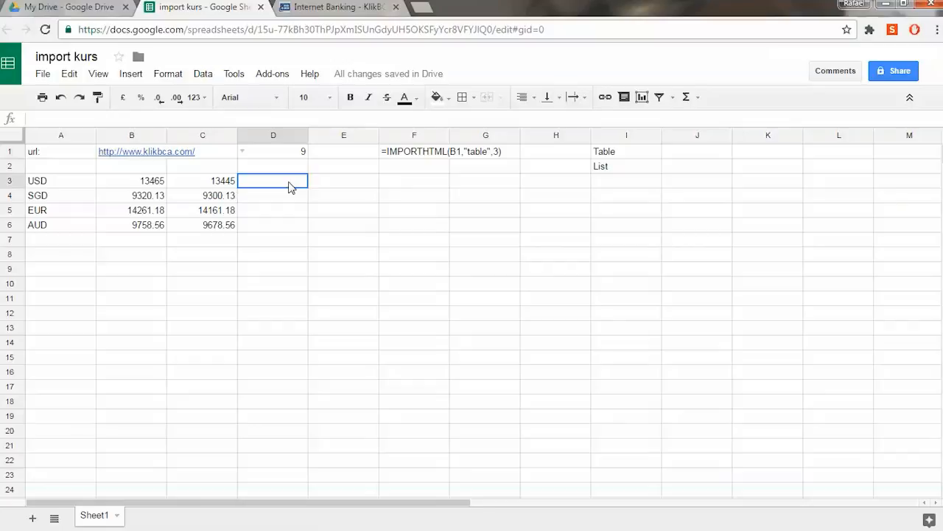
left_click(274, 168)
type("M")
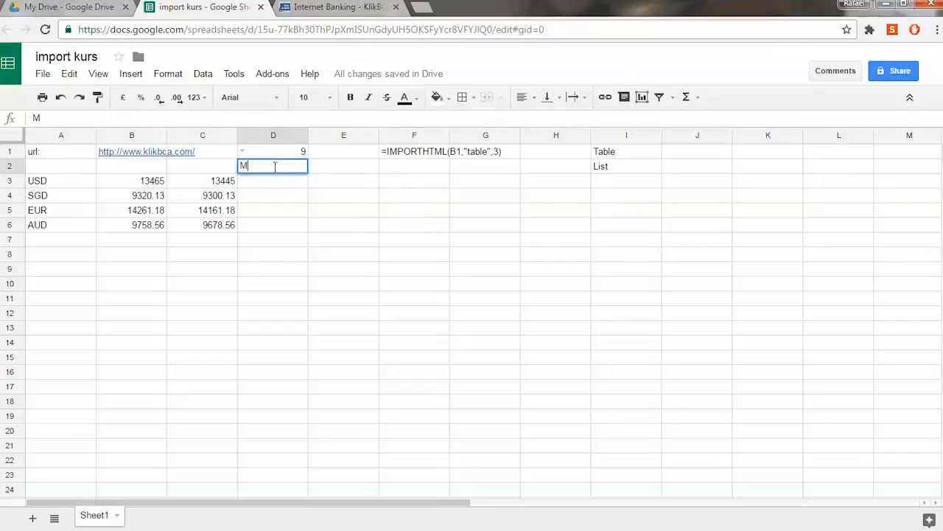
type("edian")
Step: Enter the formula =MEDIAN(B3,C3) in cell D3 for the USD row
left_click(269, 189)
type("=")
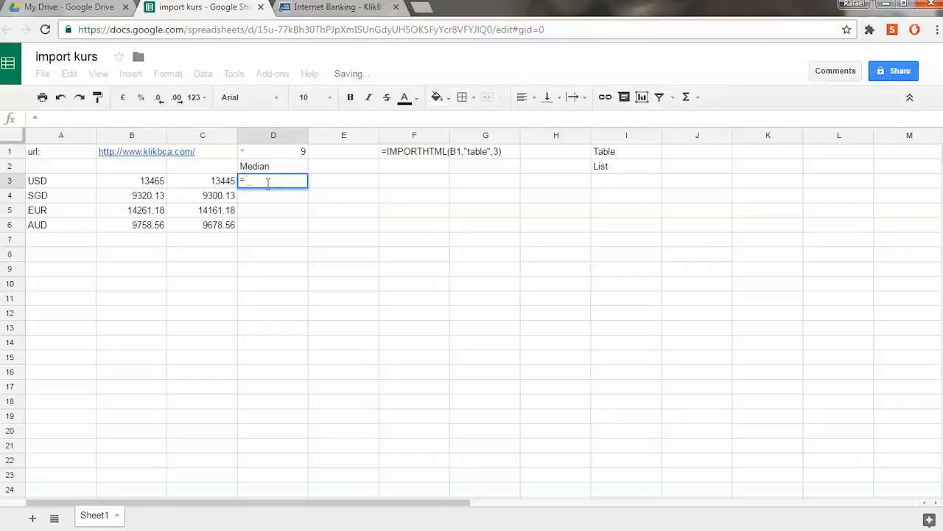
type("Med")
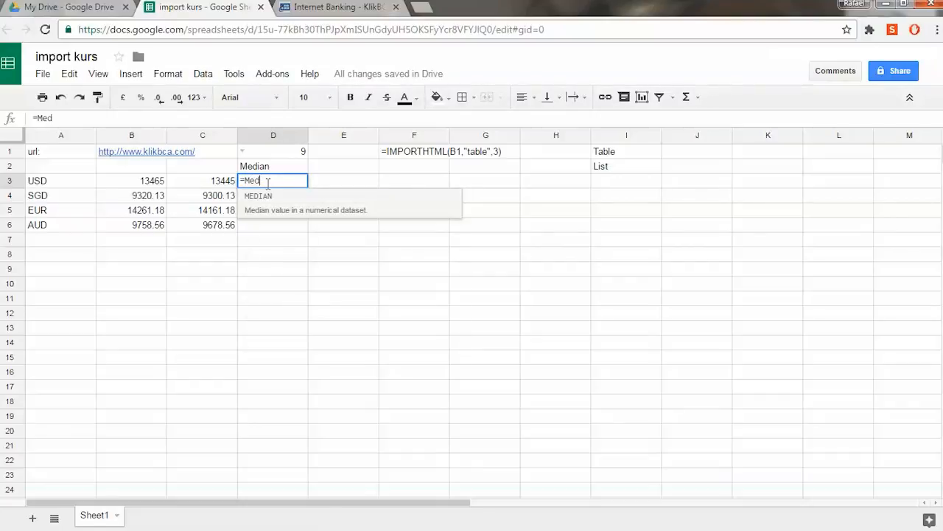
key("Tab")
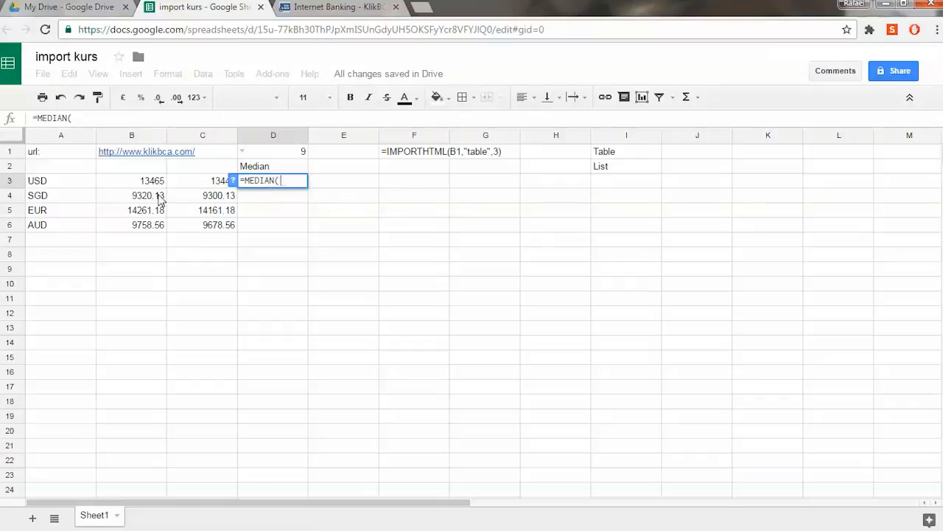
left_click(140, 188)
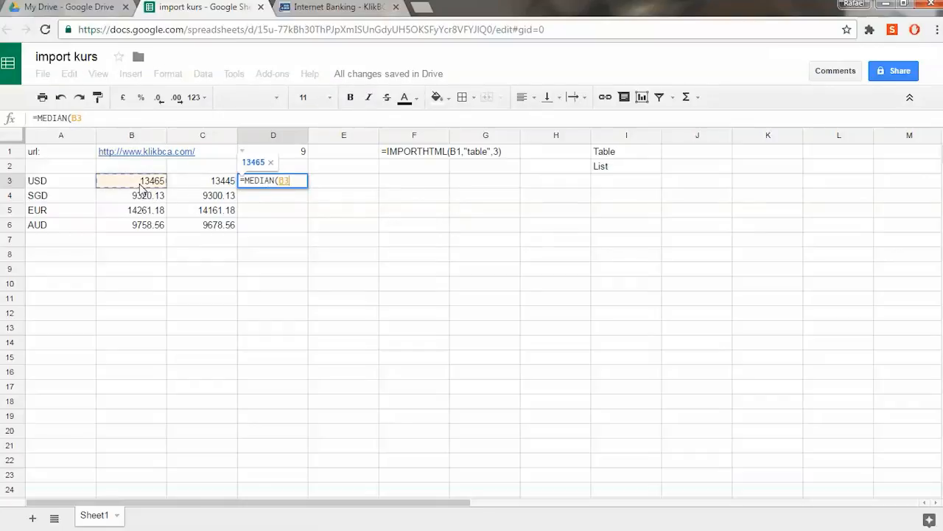
type(",")
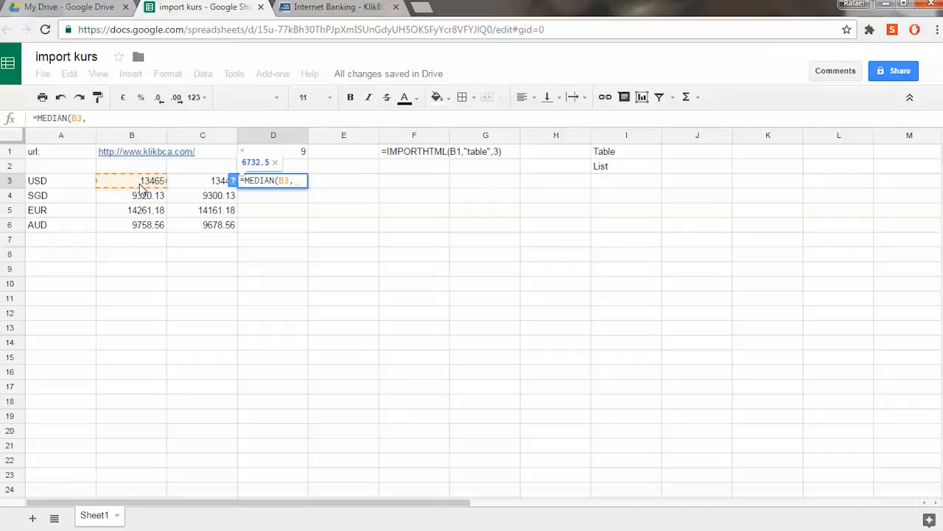
left_click(202, 187)
type(")")
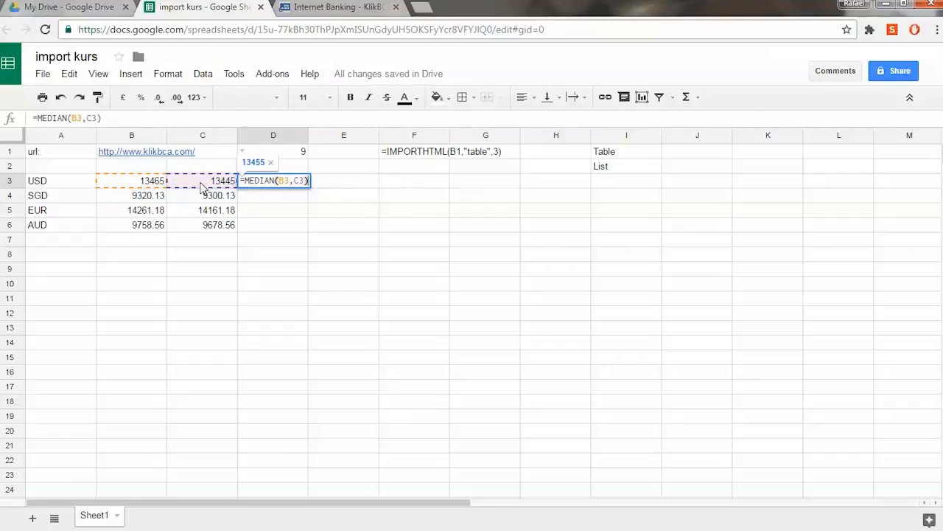
key("Return")
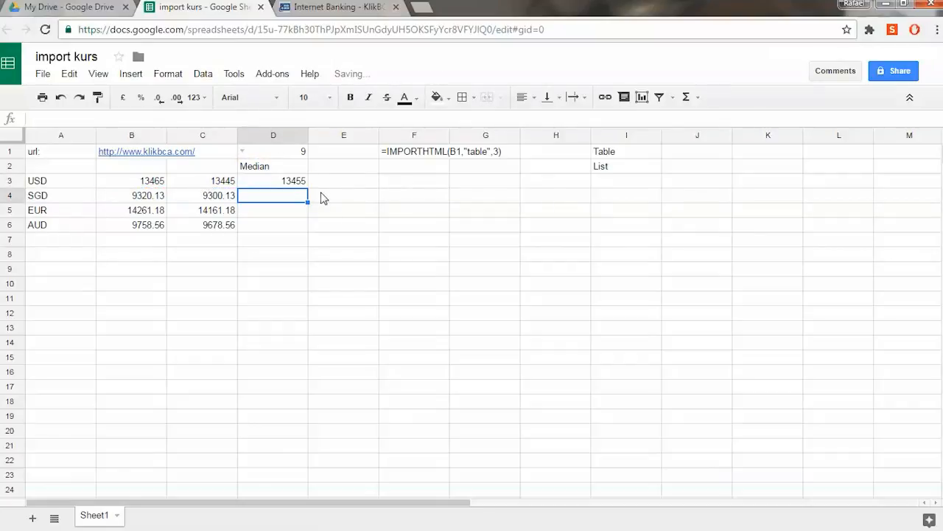
Step: Fill the median formula from cell D3 down the column through the AUD row, and clear the surplus formula in D7
left_click(298, 183)
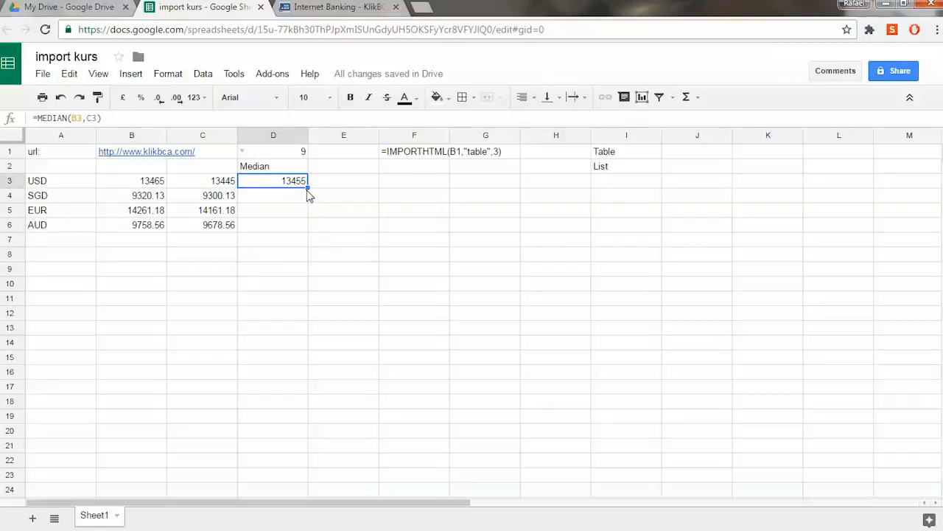
left_click_drag(307, 187, 304, 239)
left_click(286, 243)
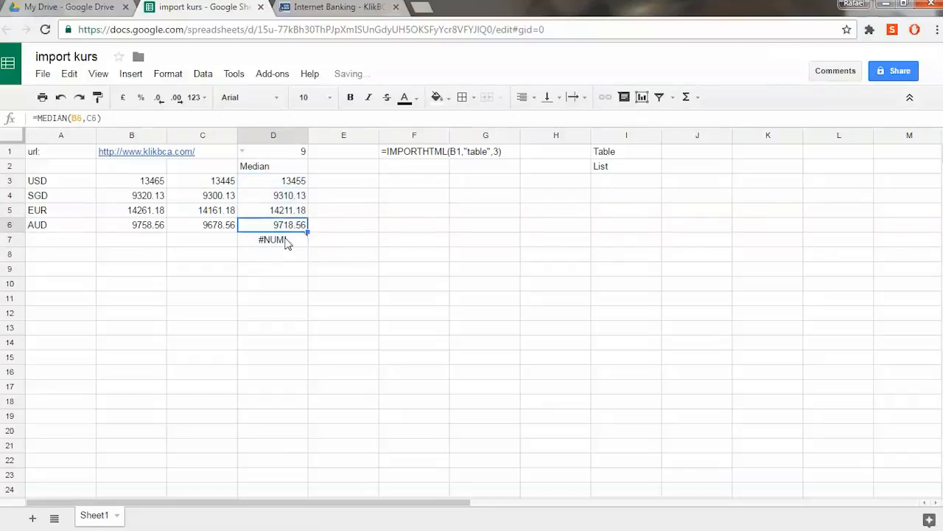
key("Delete")
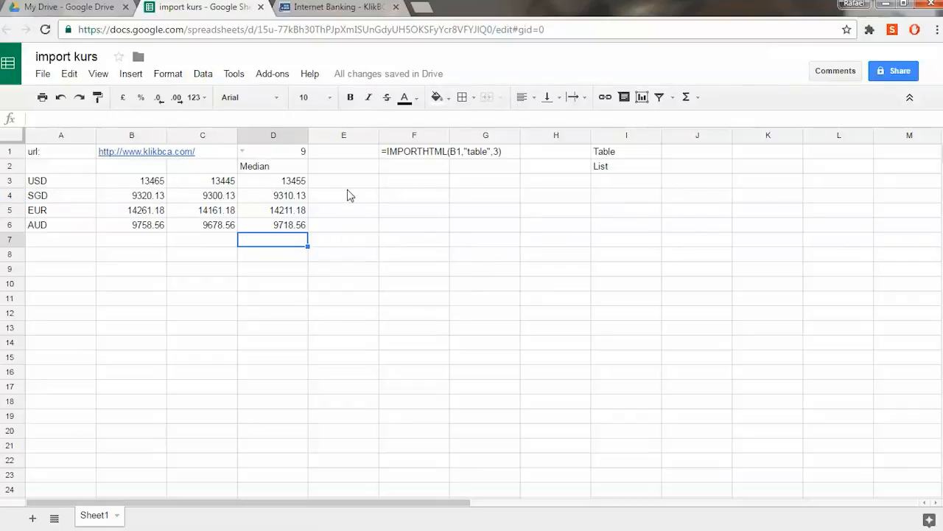
left_click(295, 186)
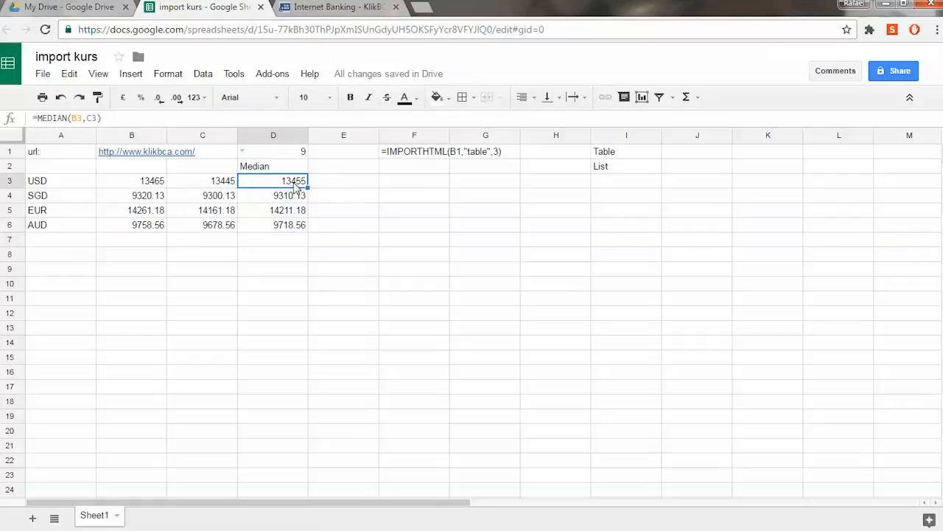
Step: Enter the heading Modal in cell A8, below the imported rates
left_click(53, 273)
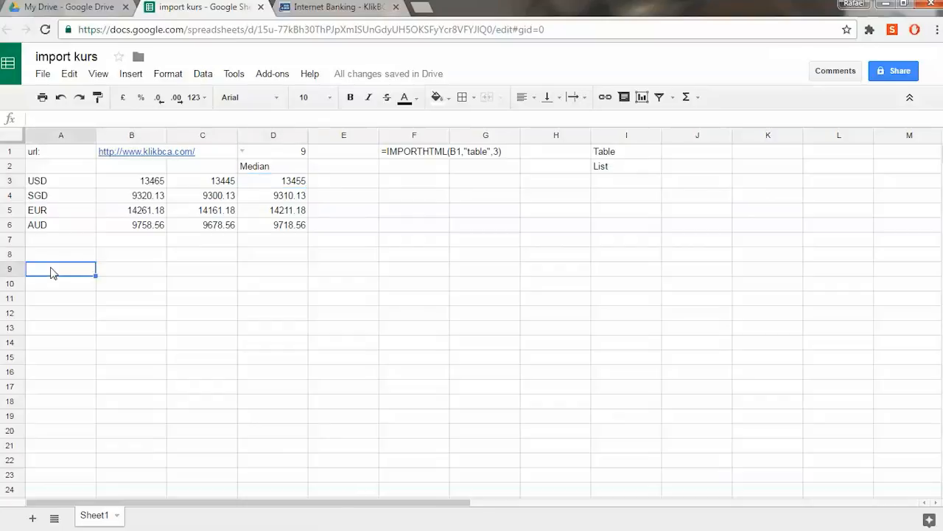
left_click(57, 256)
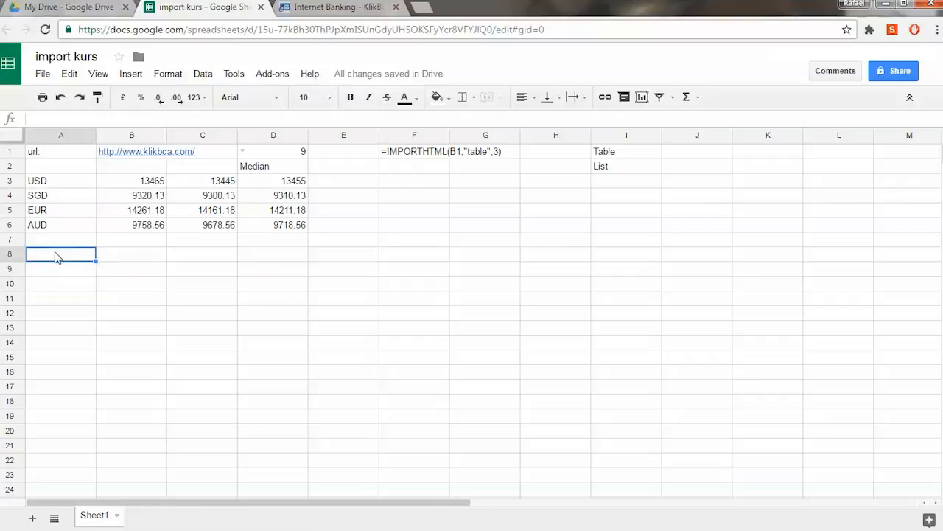
type("MOdal")
key("BackSpace")
key("BackSpace")
key("BackSpace")
type("odal")
key("Tab")
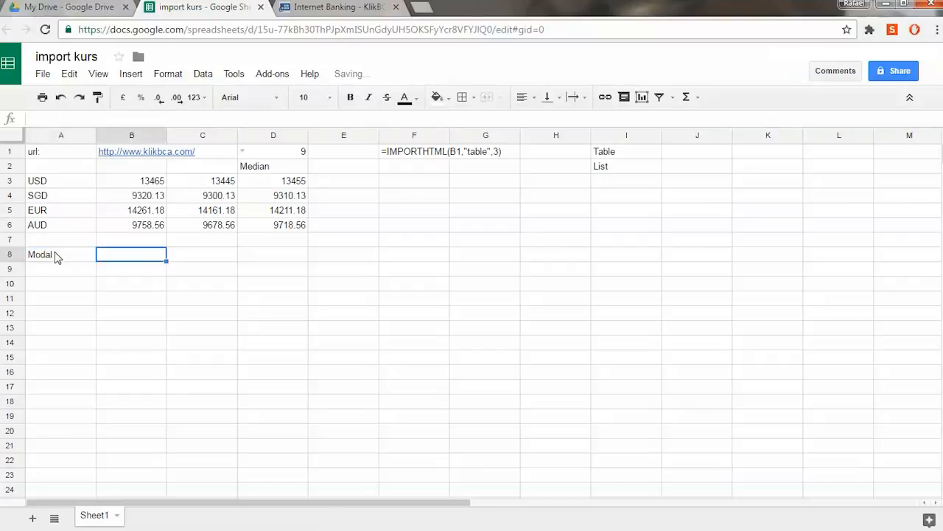
Step: Enter the heading kurs in cell B8, beside the Modal heading
type("harga")
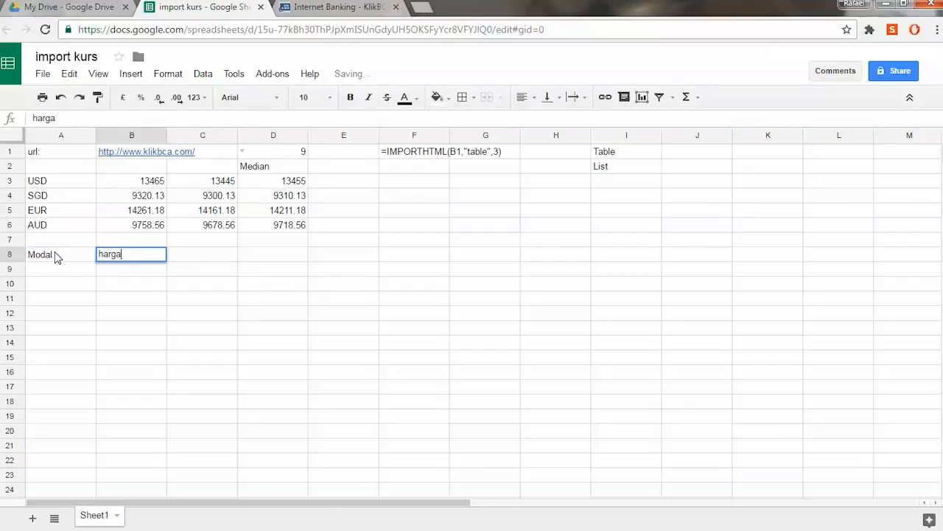
key("BackSpace")
key("BackSpace")
key("BackSpace")
key("BackSpace")
key("BackSpace")
type("kurs")
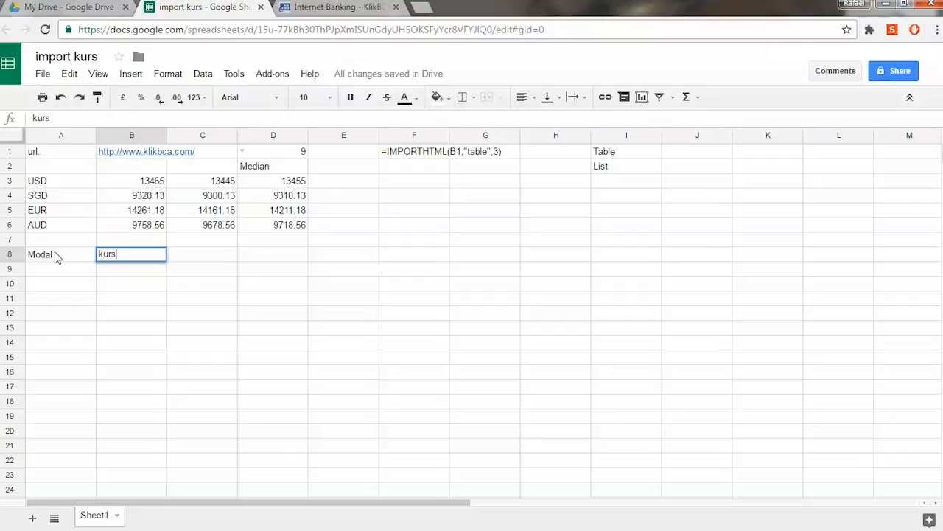
key("Tab")
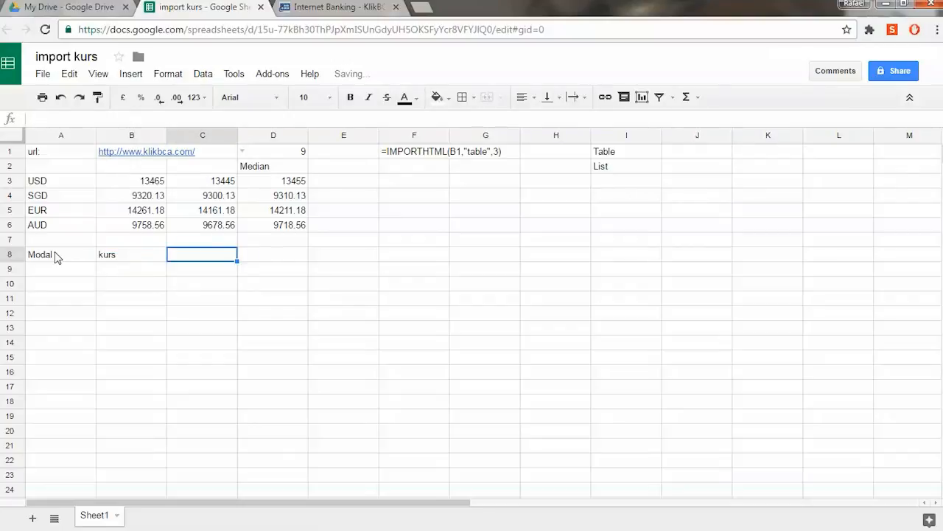
Step: Enter the heading harga modal Rp in cell C8
type("harga jual")
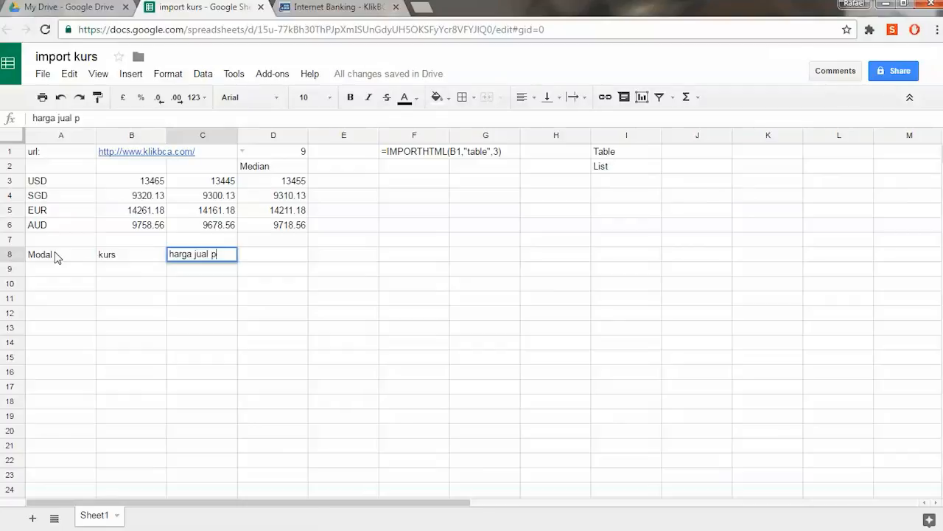
type(" p")
key("BackSpace")
key("BackSpace")
key("BackSpace")
type("modal pokok")
key("BackSpace")
key("BackSpace")
key("BackSpace")
key("BackSpace")
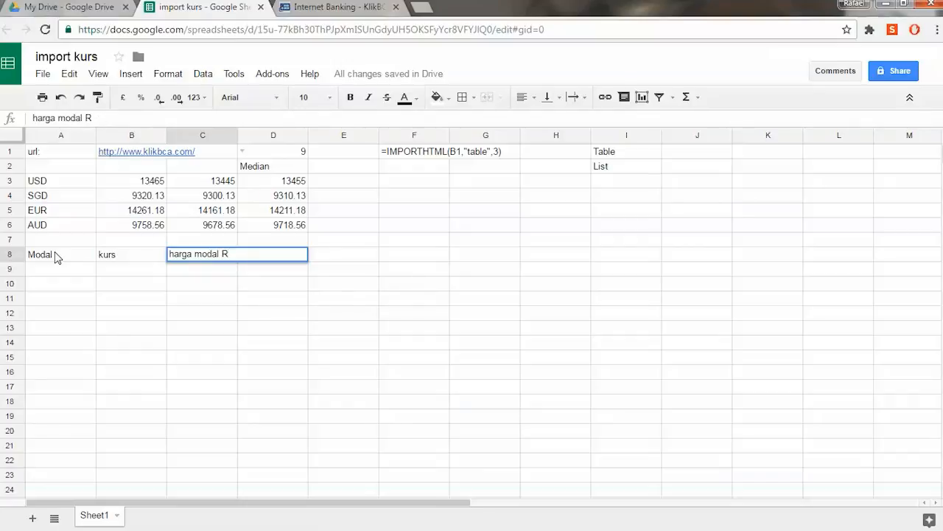
key("Return")
Step: Extend the heading in cell A8 to read Modal $
double_click(58, 254)
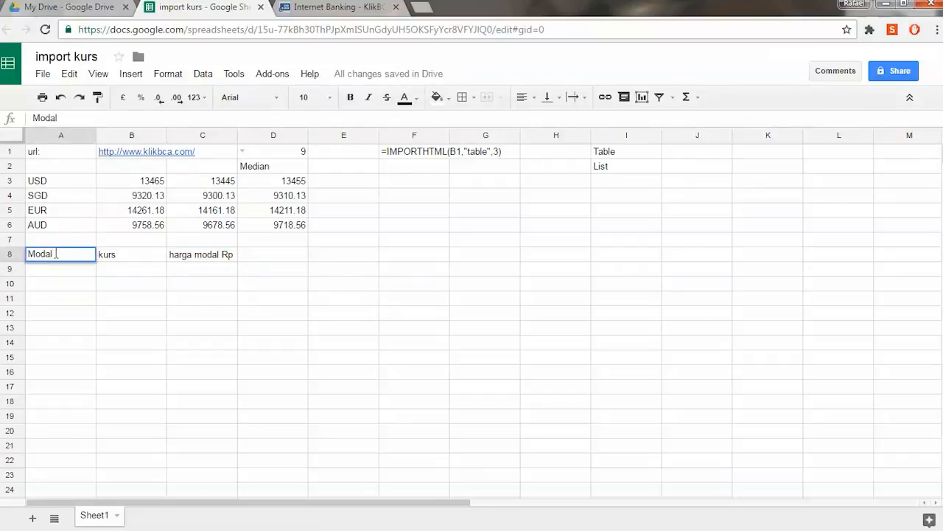
type("$")
left_click(302, 315)
left_click(41, 270)
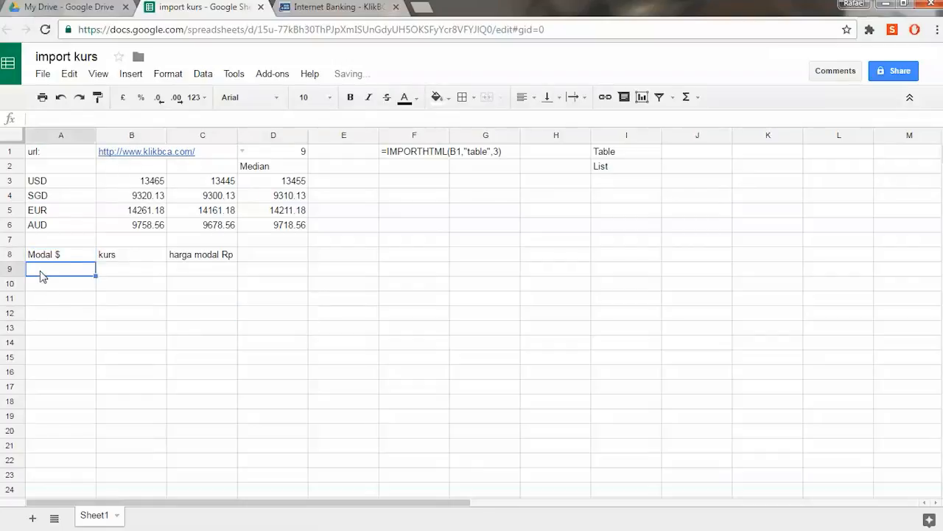
Step: Move the three headings in A8:C8 one column over to B8:D8, freeing cell A8
left_click(47, 255)
left_click(199, 258, "shift")
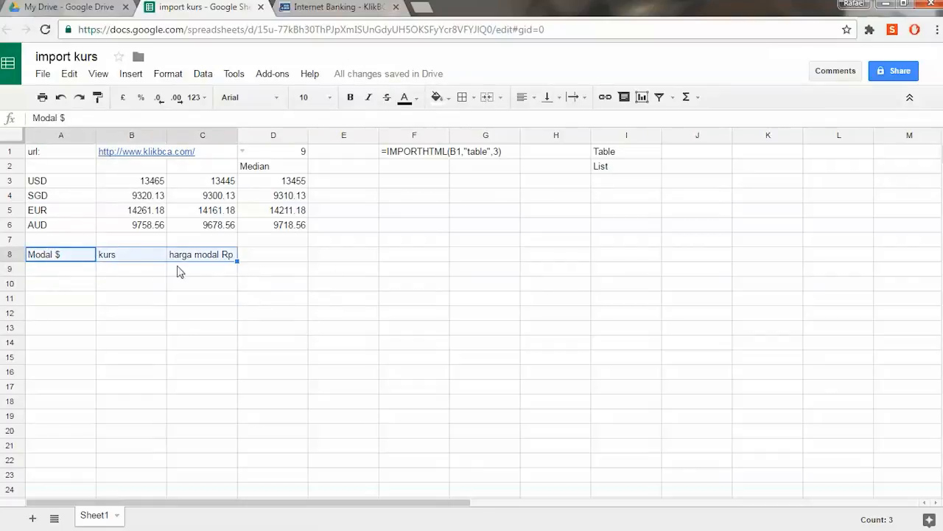
left_click(81, 262)
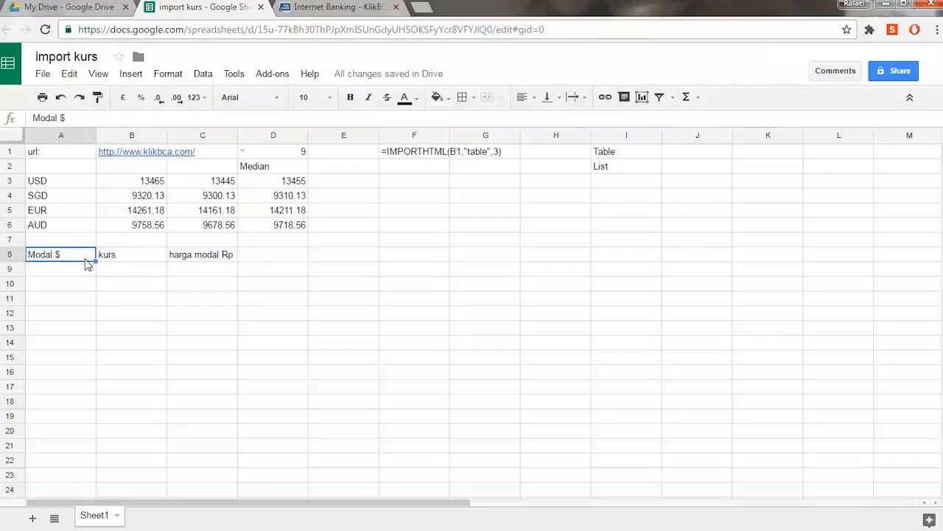
left_click(157, 262)
left_click(66, 258)
left_click(184, 264, "shift")
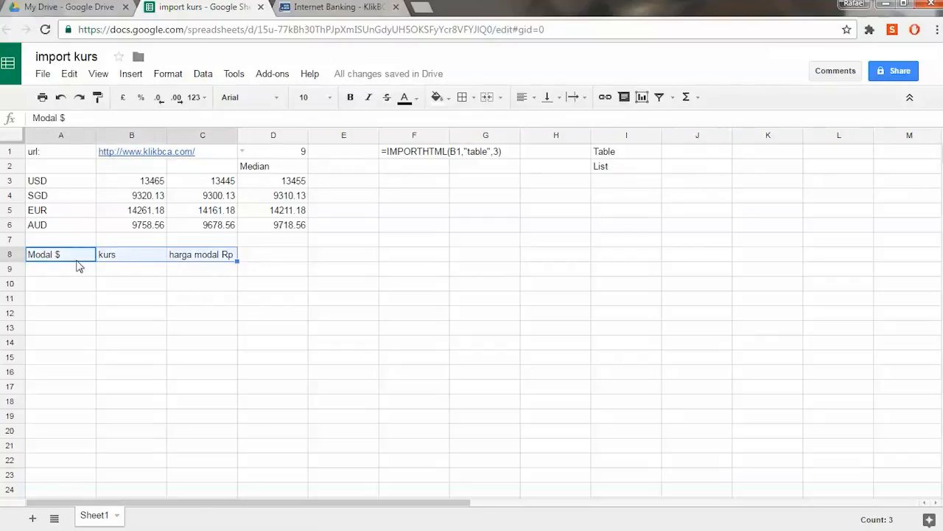
key("ctrl+c")
left_click_drag(81, 263, 129, 261)
Step: Enter the heading item in the emptied cell A8
left_click(53, 259)
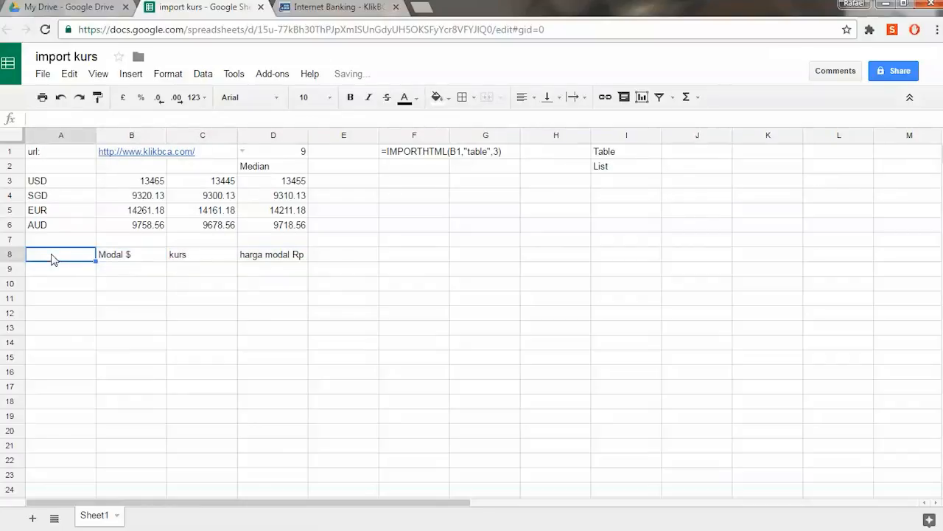
type("item")
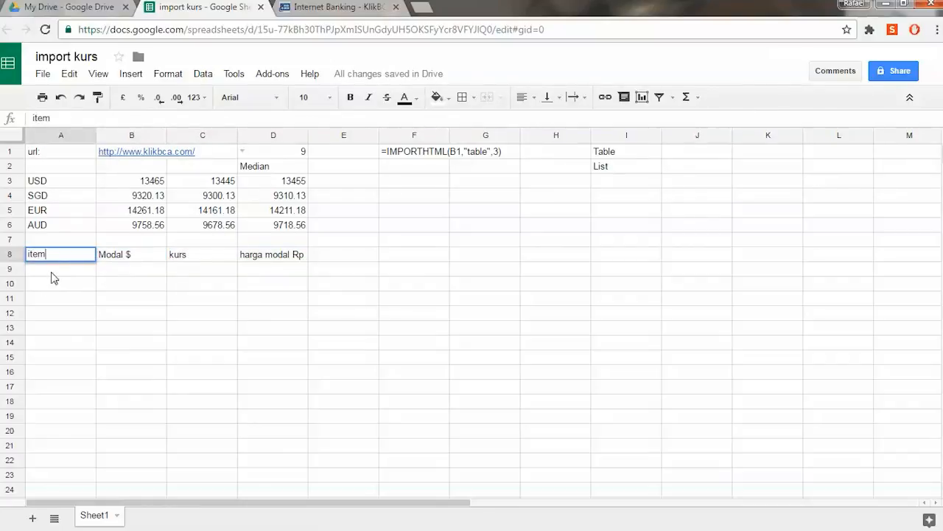
key("Return")
Step: List the items a, b and c in cells A9 to A11 under the item heading
type("1")
left_click(61, 288)
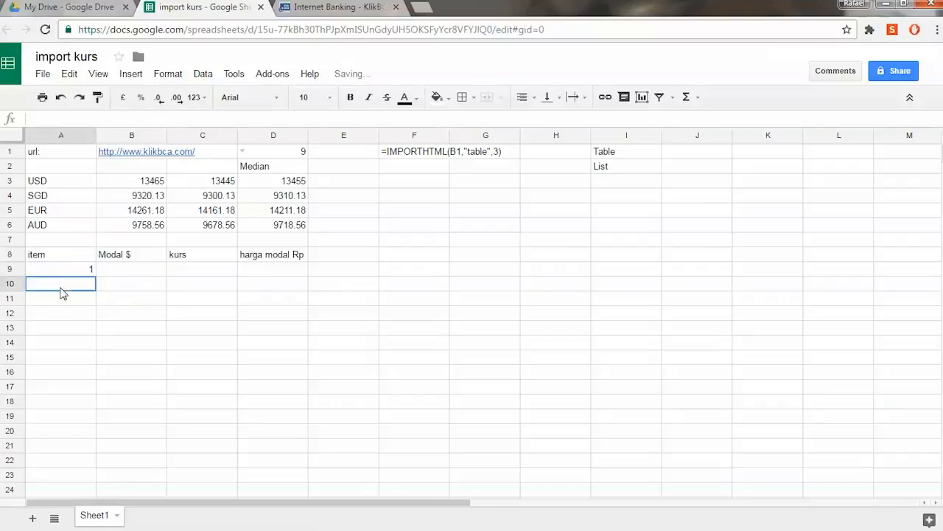
left_click(81, 271)
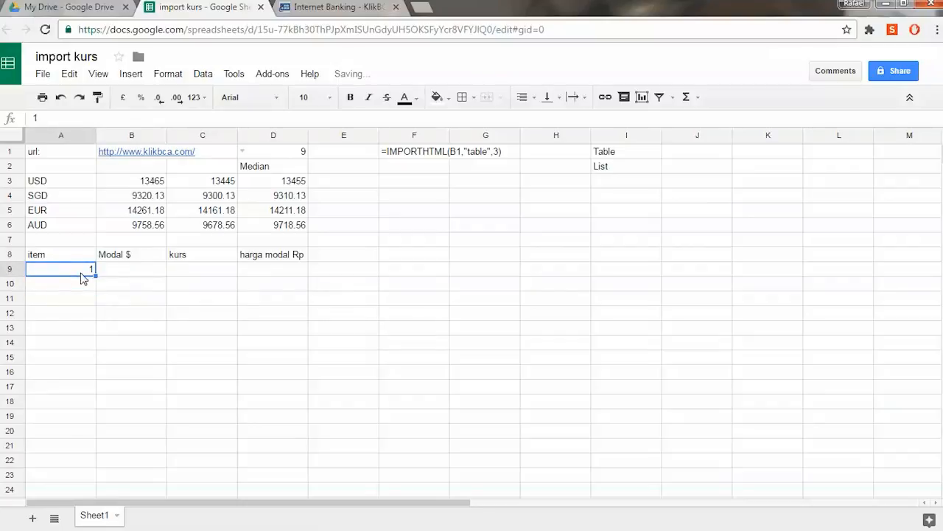
type("a")
left_click(85, 287)
type("b")
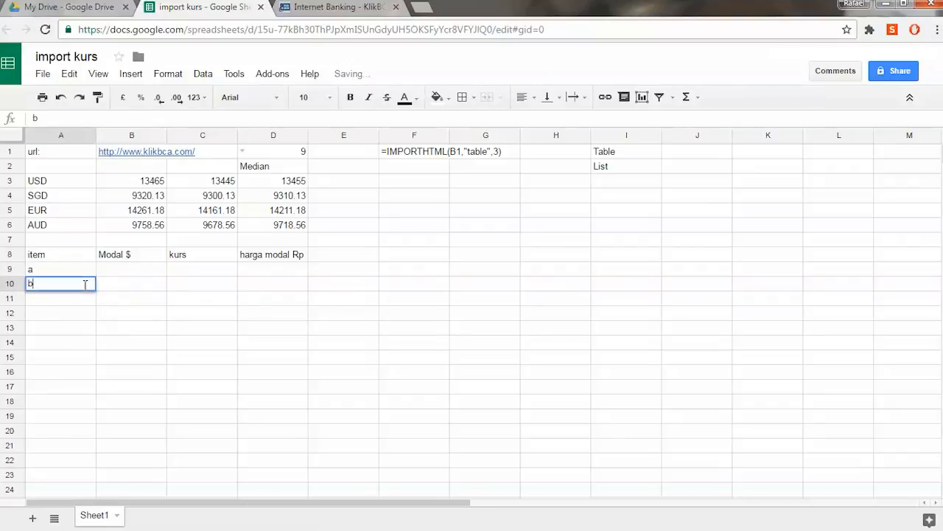
left_click(77, 309)
type("c")
Step: Enter the dollar costs 50, 75 and 75 for items a, b and c in cells B9 to B11
left_click(146, 273)
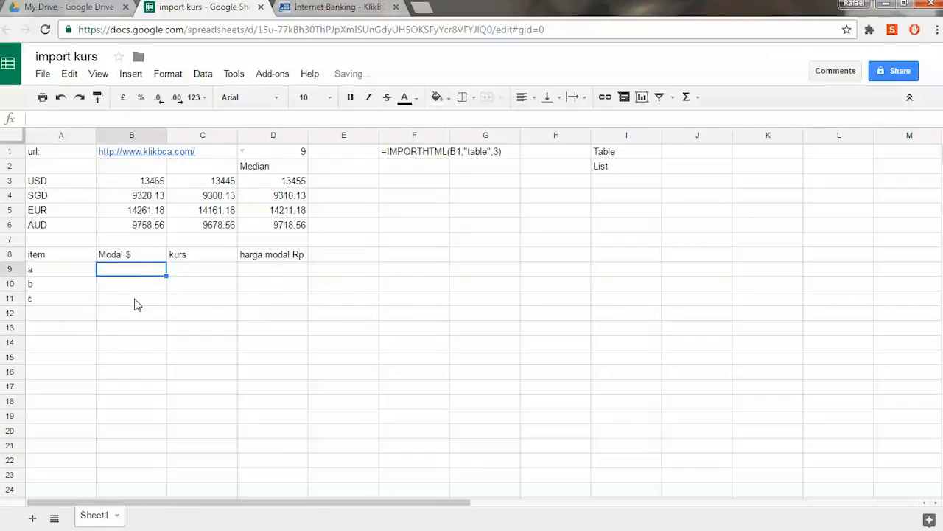
type("50")
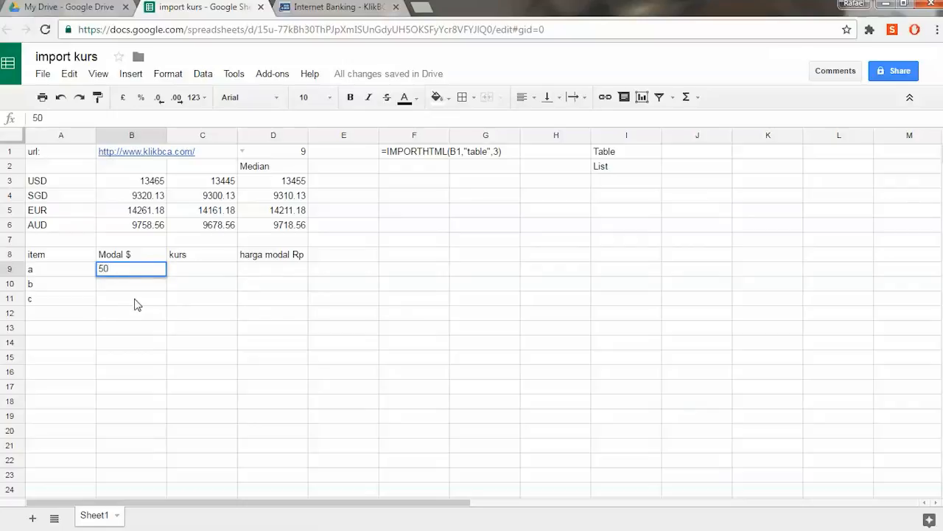
left_click(135, 291)
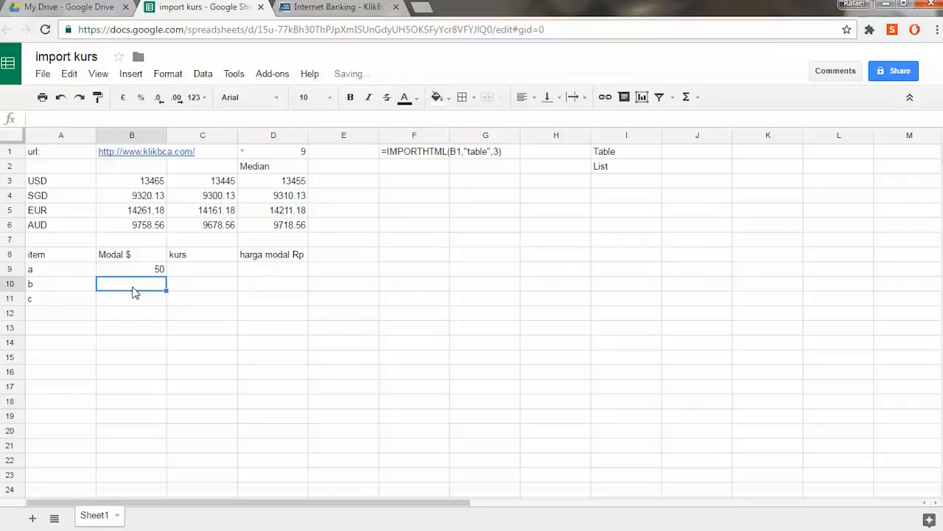
type("75")
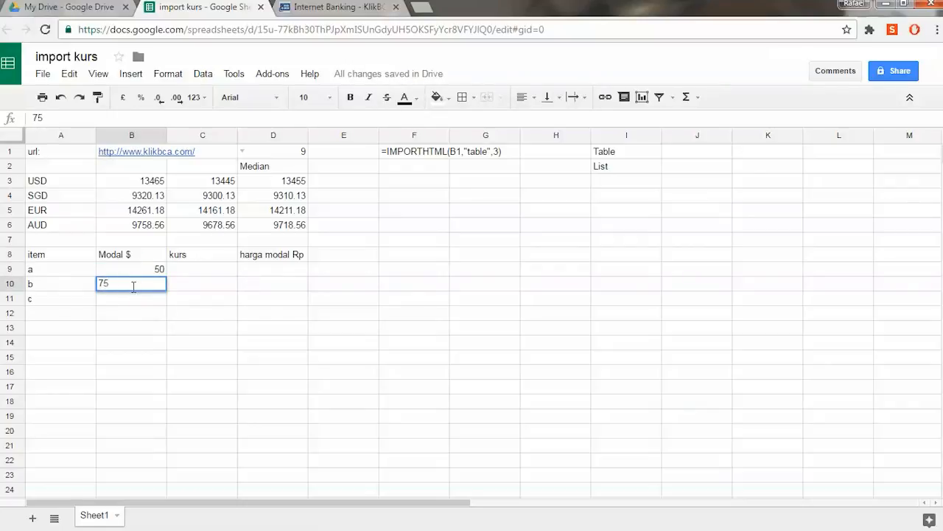
left_click(128, 305)
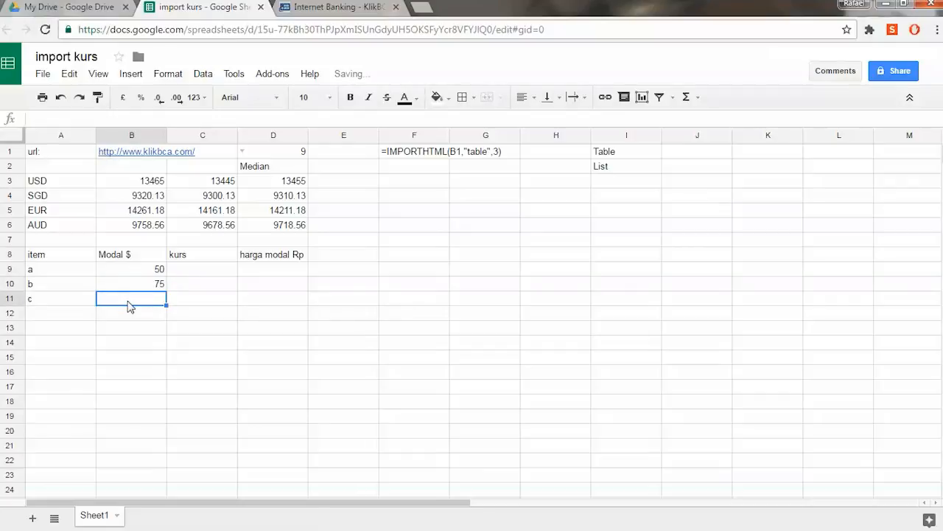
type("75")
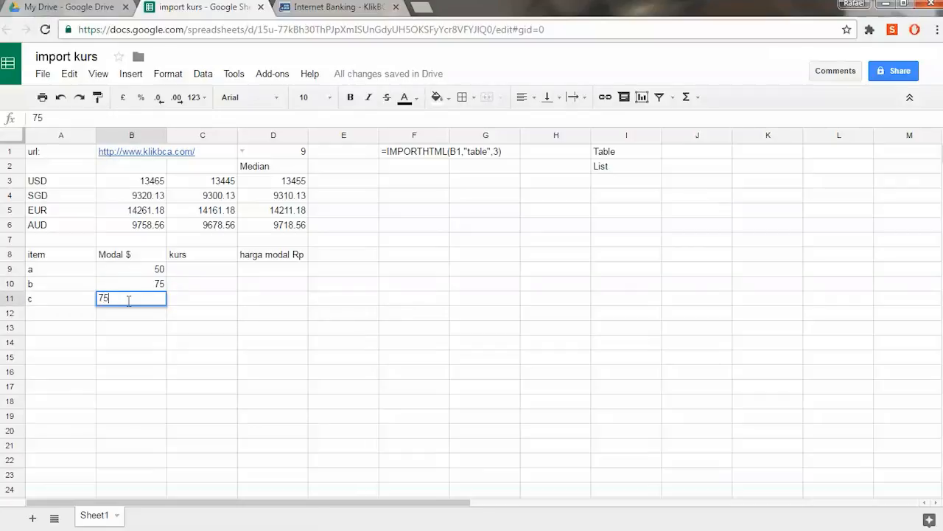
left_click(204, 271)
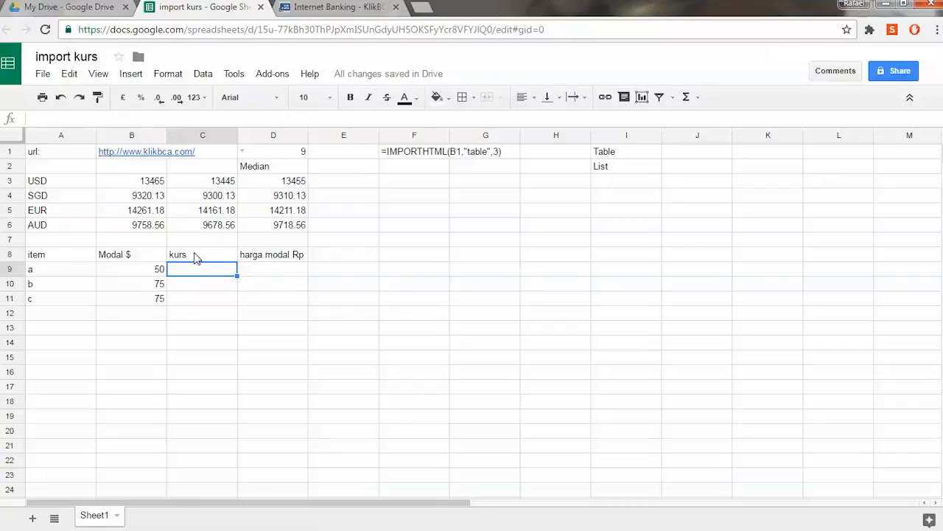
Step: Delete the kurs heading from cell C8 and move the harga modal Rp heading from D8 into its place
left_click(251, 259)
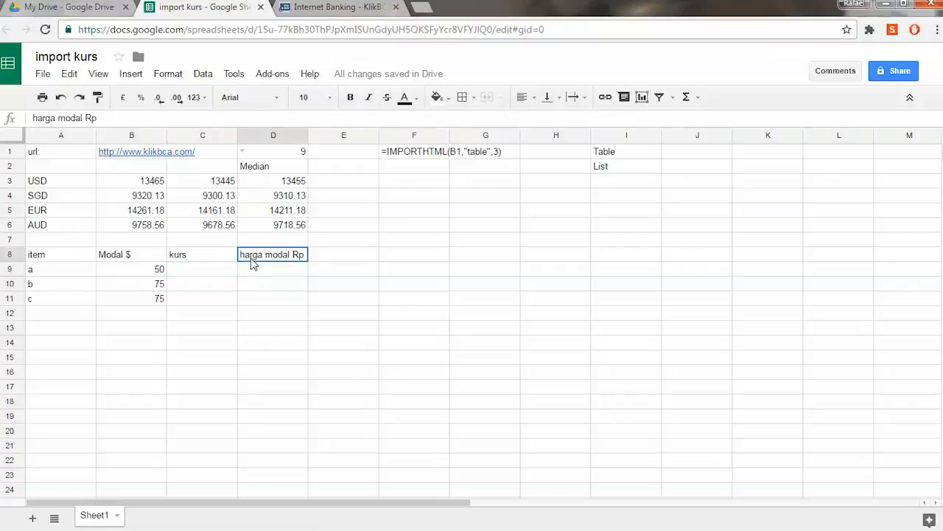
left_click(210, 262)
key("Delete")
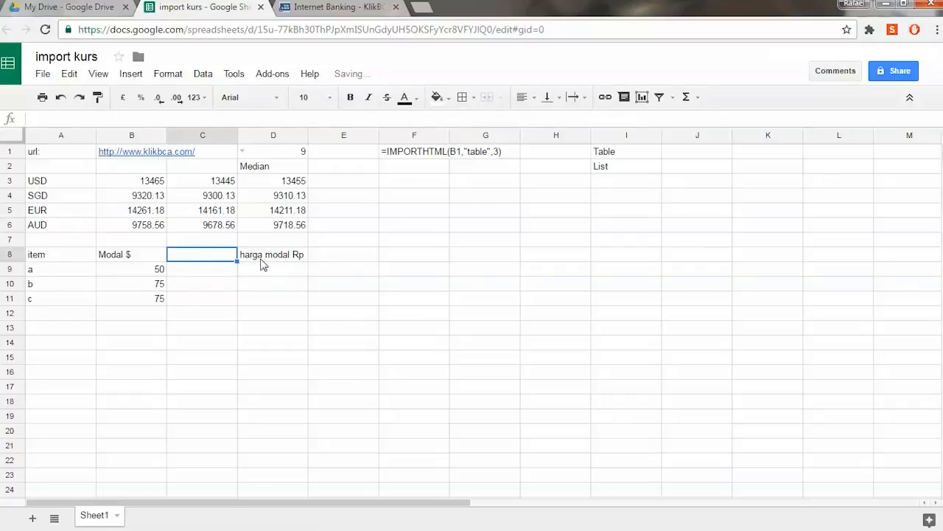
left_click(260, 264)
left_click_drag(239, 258, 193, 262)
Step: Enter the formula =B9*$D$3 in cell C9 to convert item a's dollar cost with the USD median rate
left_click(203, 276)
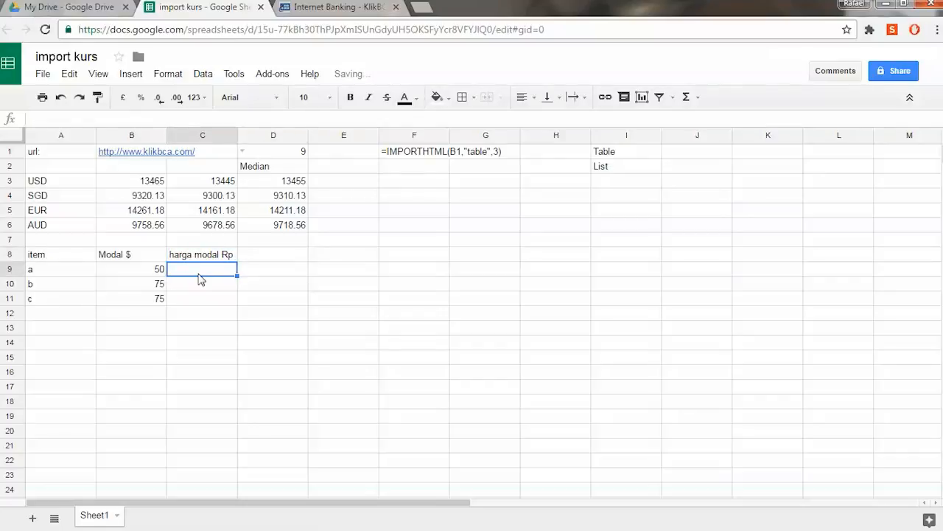
type("=")
left_click(151, 270)
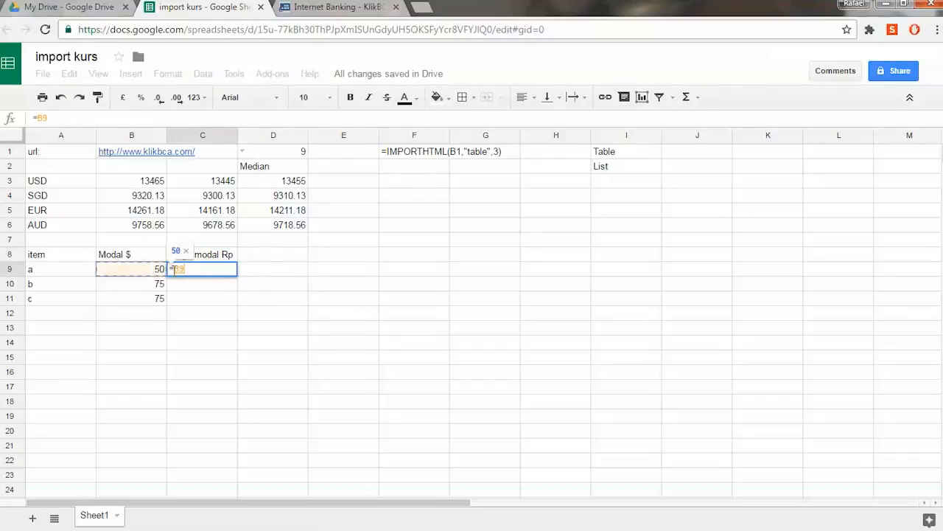
type("*")
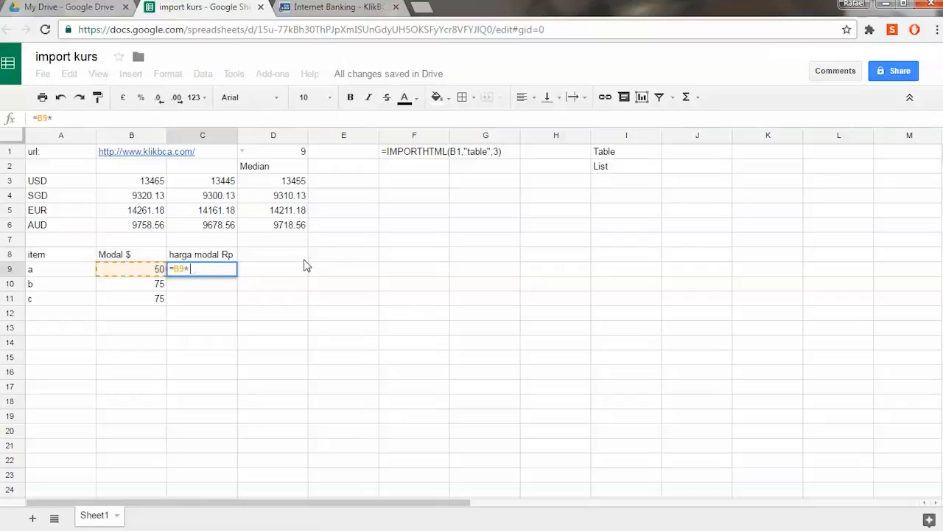
left_click(293, 183)
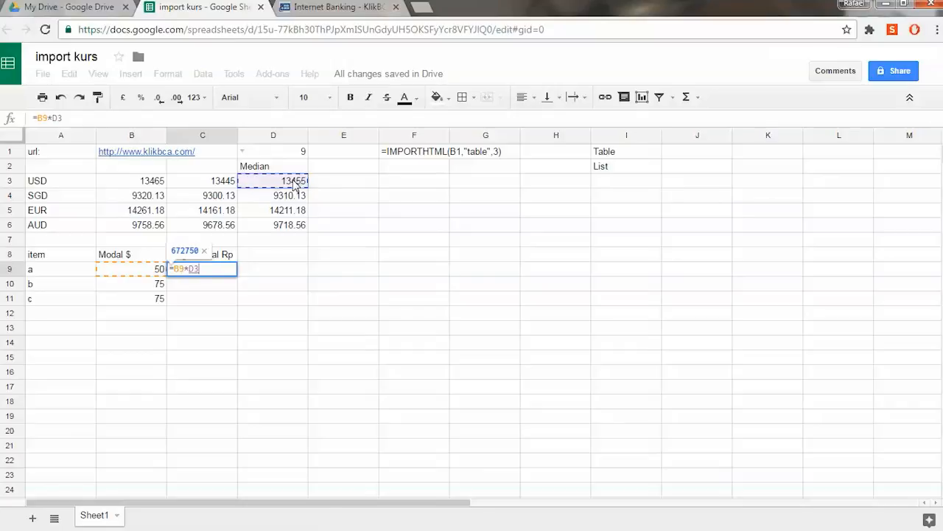
key("F4")
key("Return")
Step: Fill the rupiah cost formula from C9 down to C11 and check the formulas in the copied cells
left_click(226, 270)
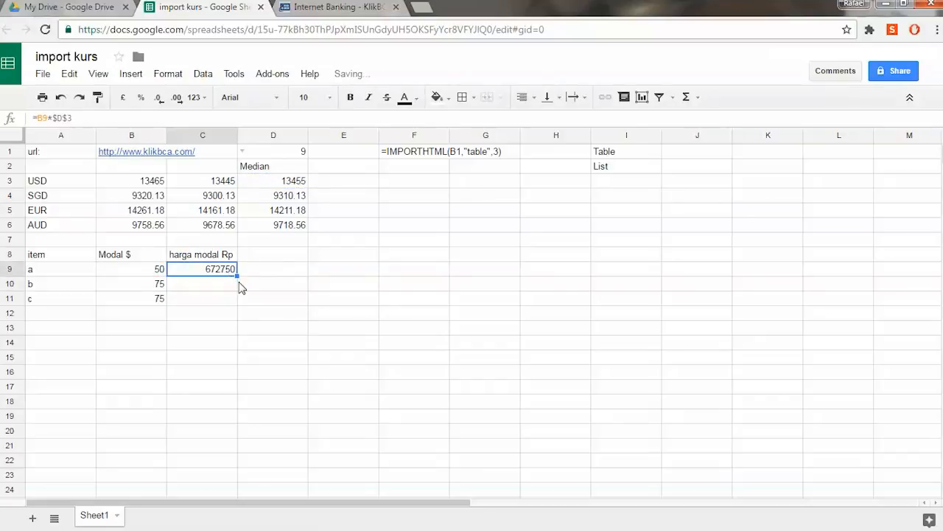
left_click_drag(237, 275, 237, 304)
left_click(229, 287)
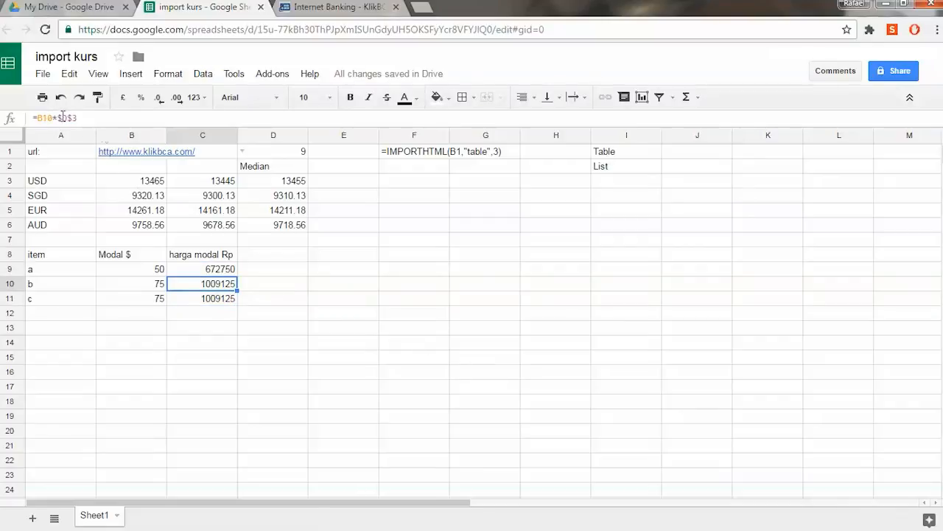
left_click(224, 297)
mouse_move(131, 152)
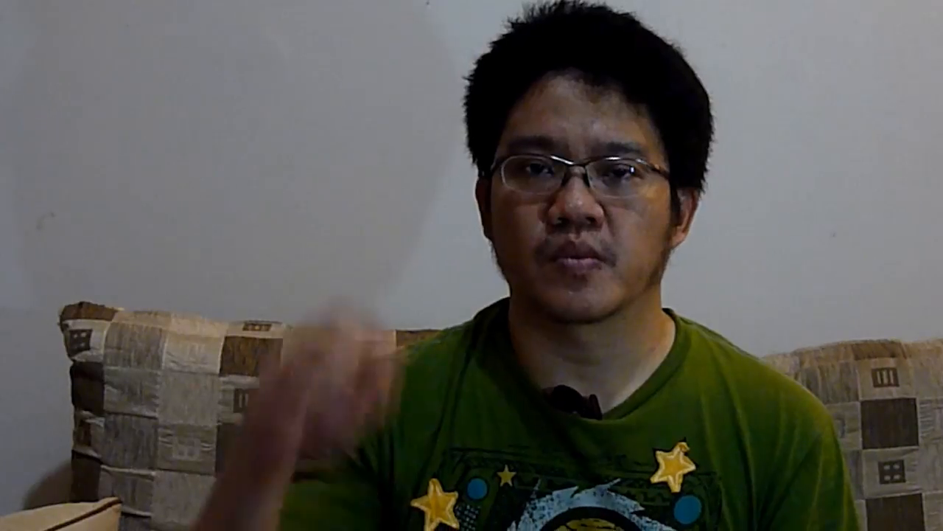